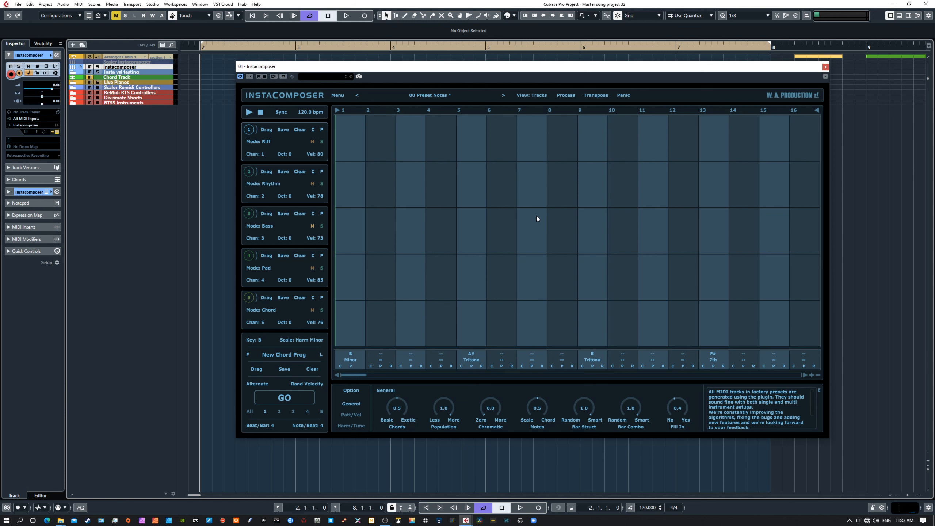
- Look through the factory preset groups and the presets listed in Factory 01
left_click(425, 97)
mouse_move(423, 96)
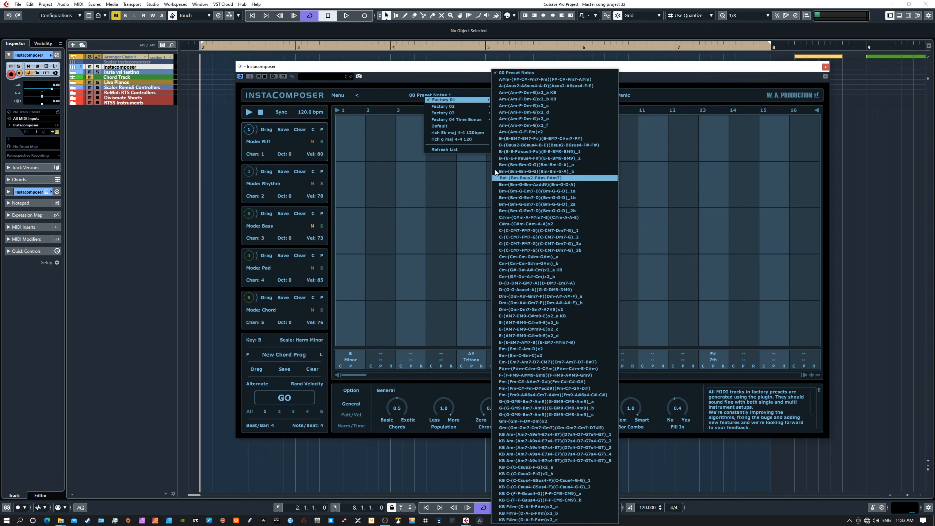
mouse_move(469, 111)
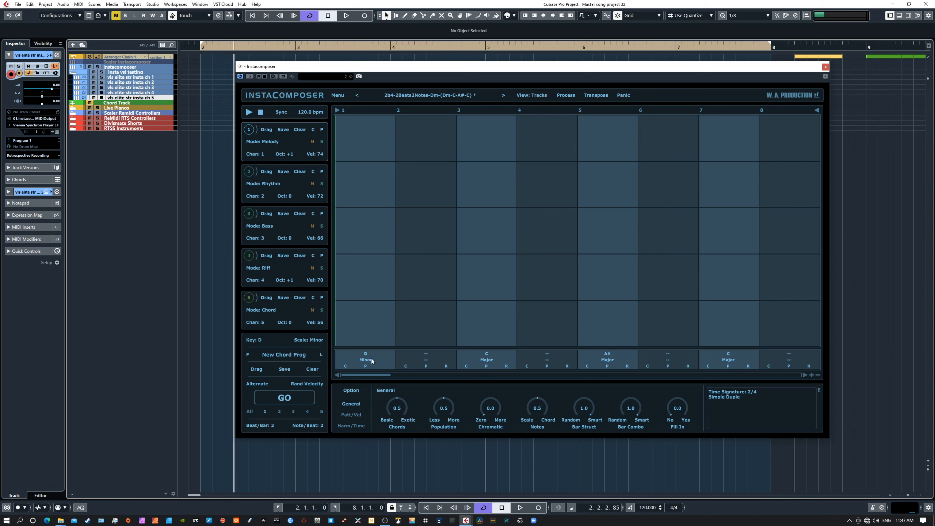
- Examine the chord types offered for the C chord in bar 3, keeping Major
left_click(487, 362)
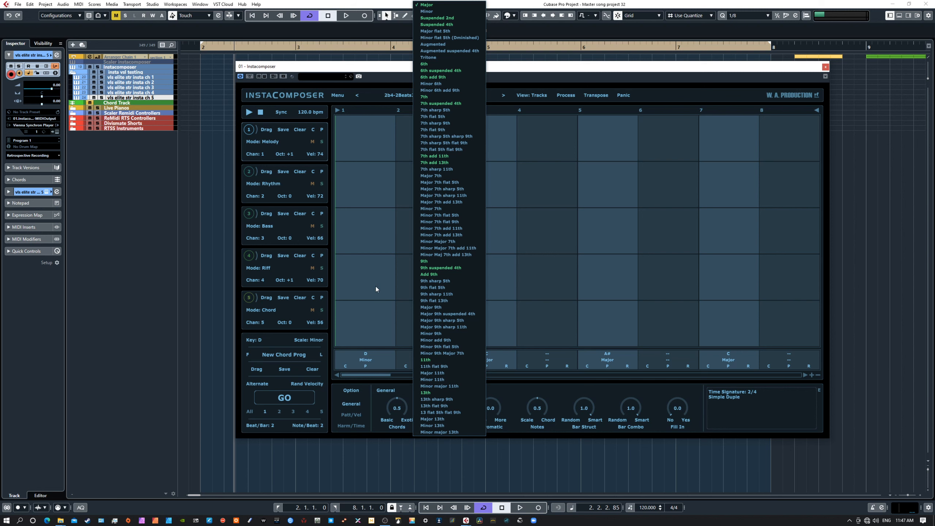
left_click(430, 5)
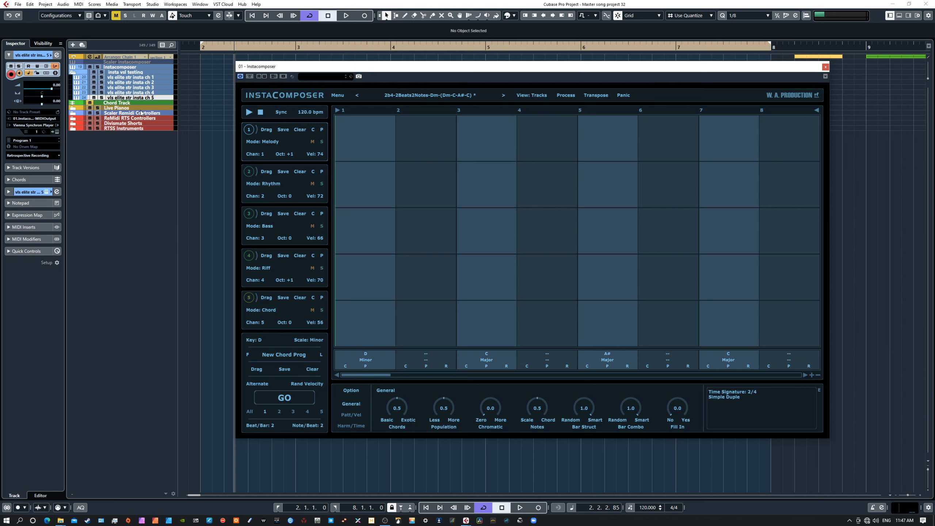
- Reload the Factory 04 Time Bonus preset 2b4-2Beats2Notes-Dm-(Dm-C-A#-C), discarding the unsaved changes
left_click(249, 113)
left_click(454, 93)
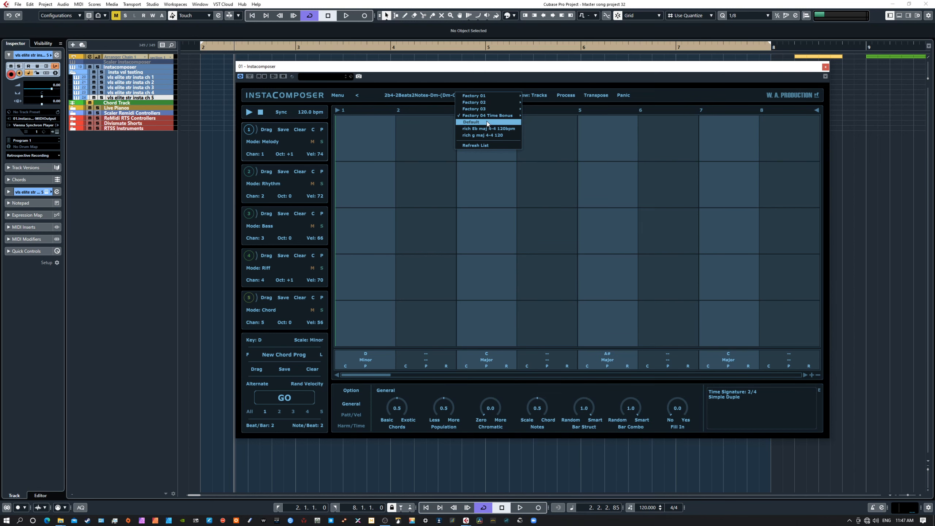
left_click(540, 116)
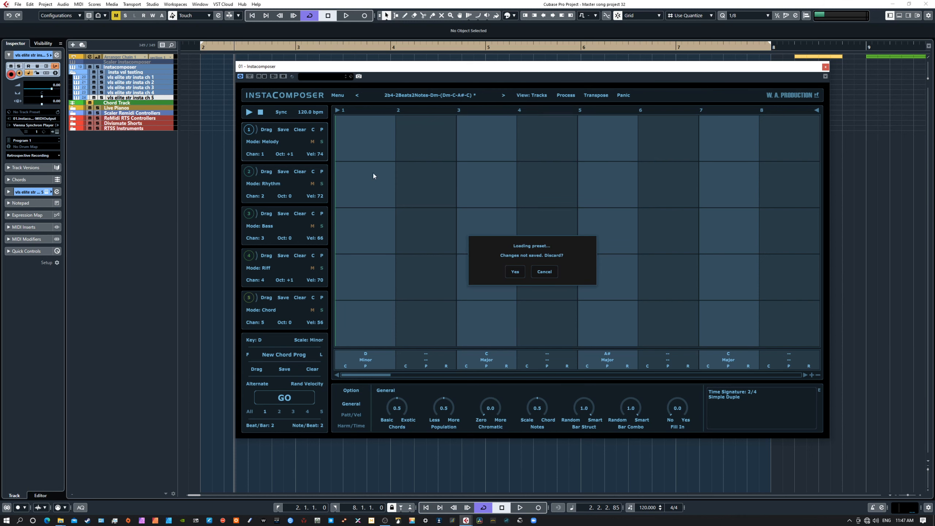
left_click(511, 272)
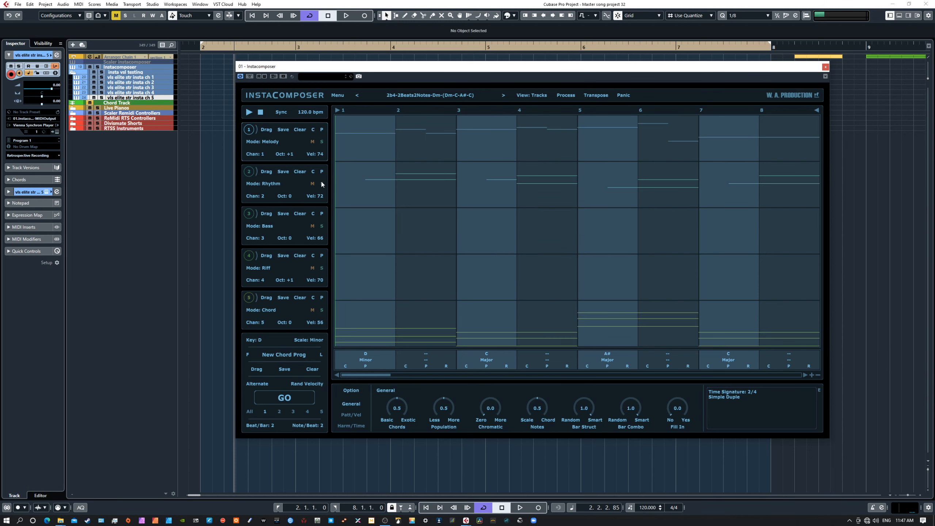
- Play the loaded preset and audition the following three up to 3b4-3Beats2Notes-D-(D-Bm-G-A), stopping playback at the end
left_click(249, 112)
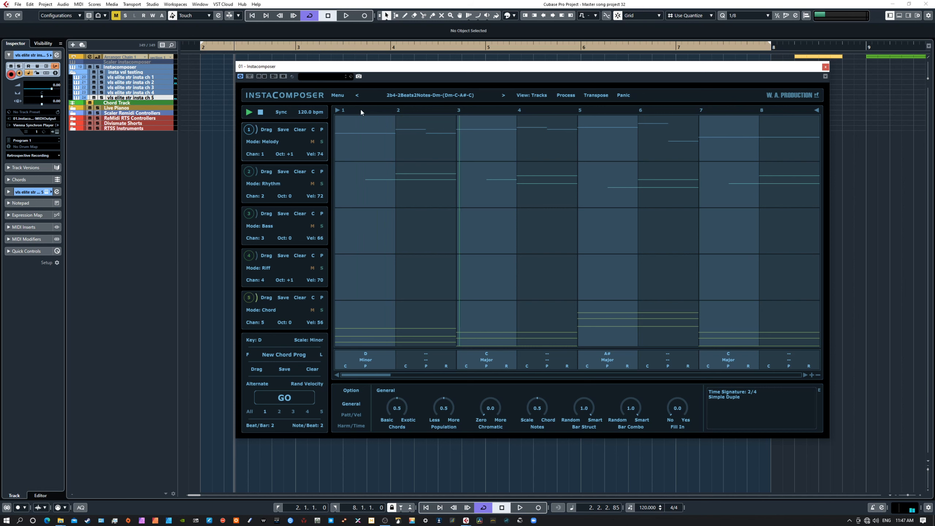
left_click(503, 96)
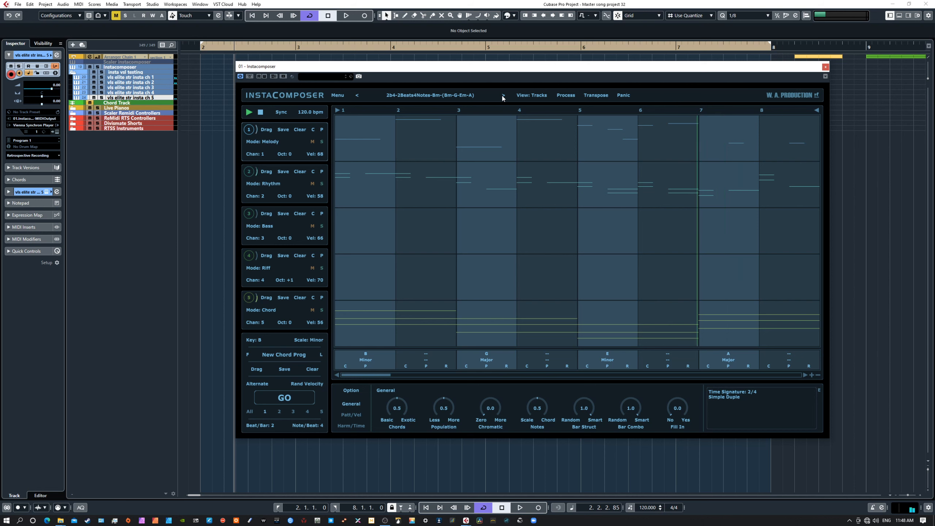
left_click(503, 95)
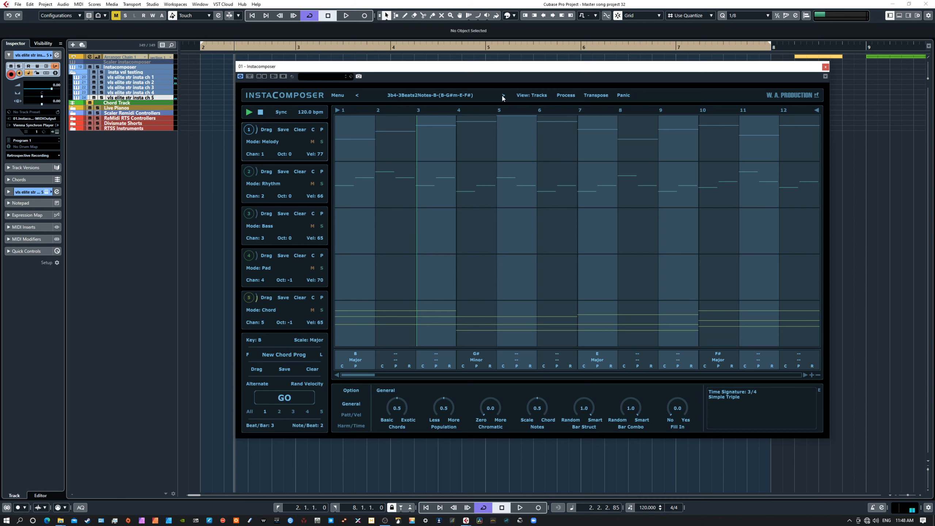
left_click(503, 95)
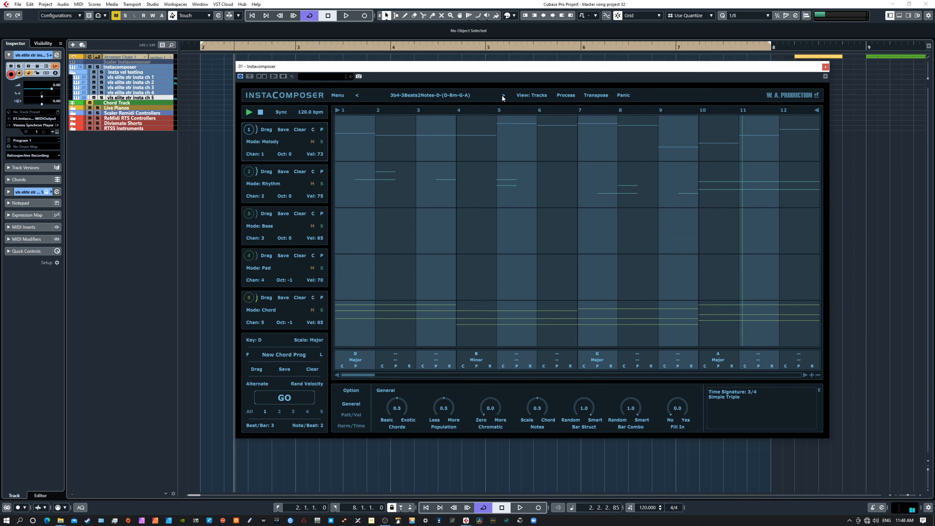
left_click(260, 112)
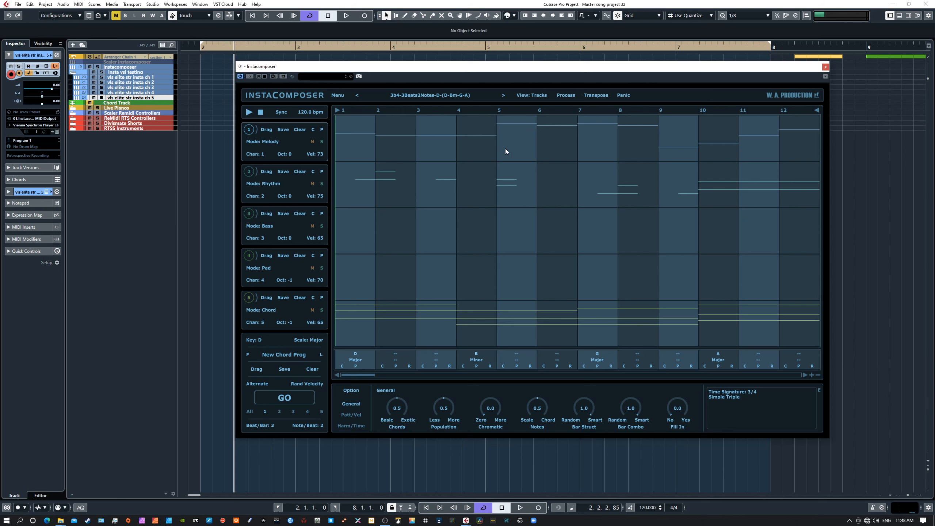
- Change the B chord in bar 4 to Minor 7th and regenerate the melody on track 1
left_click(478, 361)
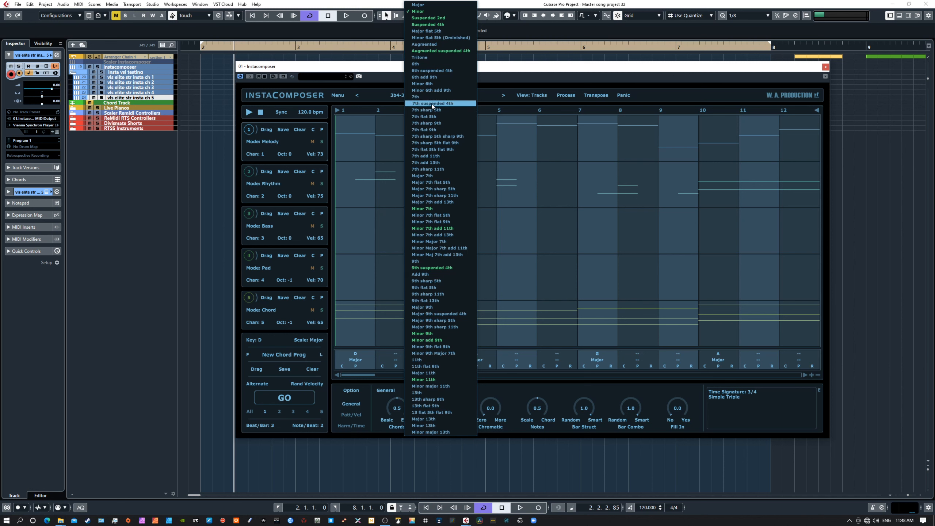
left_click(424, 209)
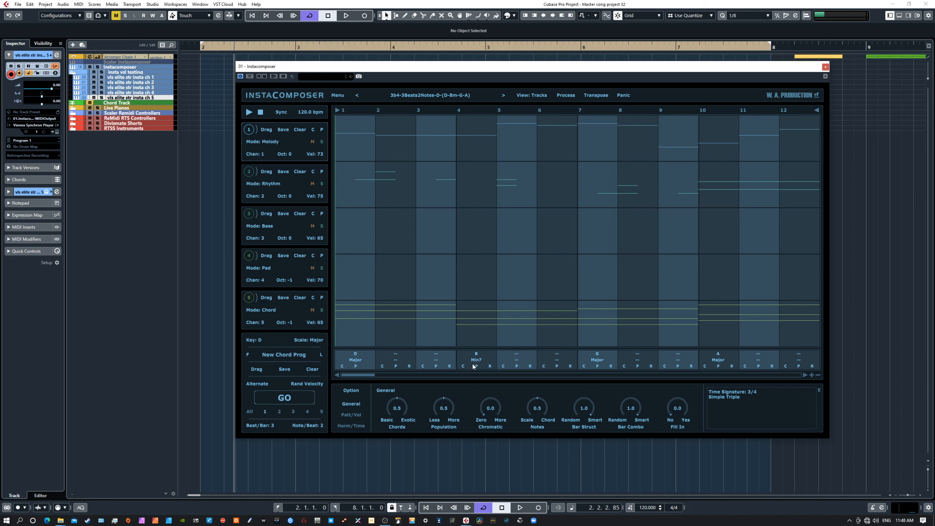
left_click(288, 399)
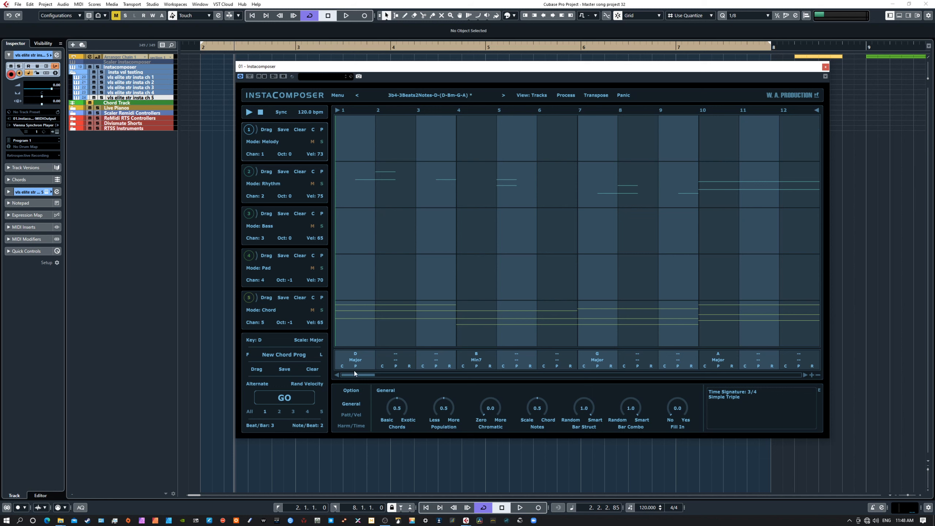
left_click(282, 393)
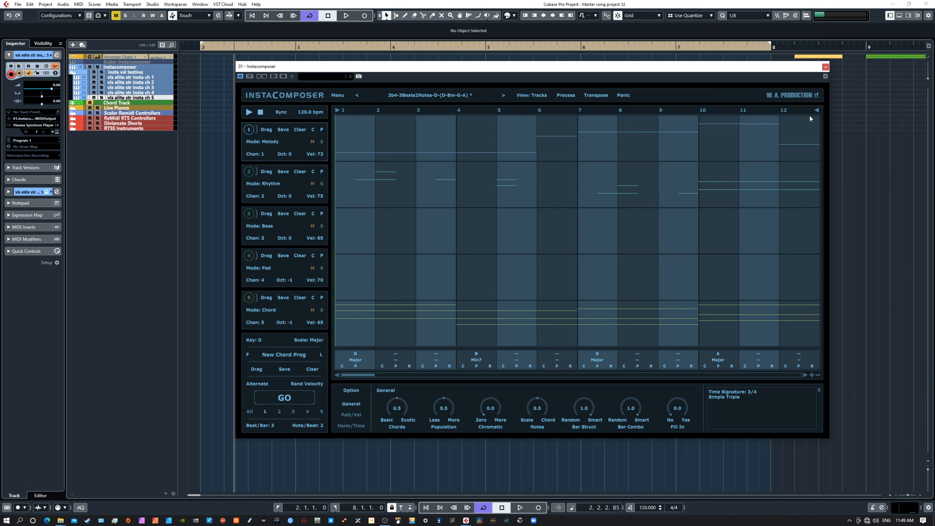
- Play back the progression with the regenerated melody and stop it
left_click(249, 112)
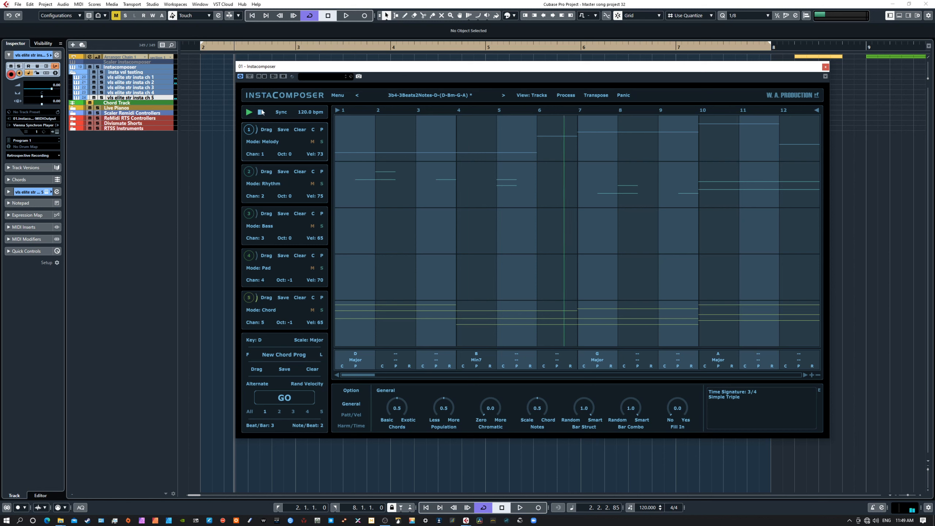
left_click(262, 112)
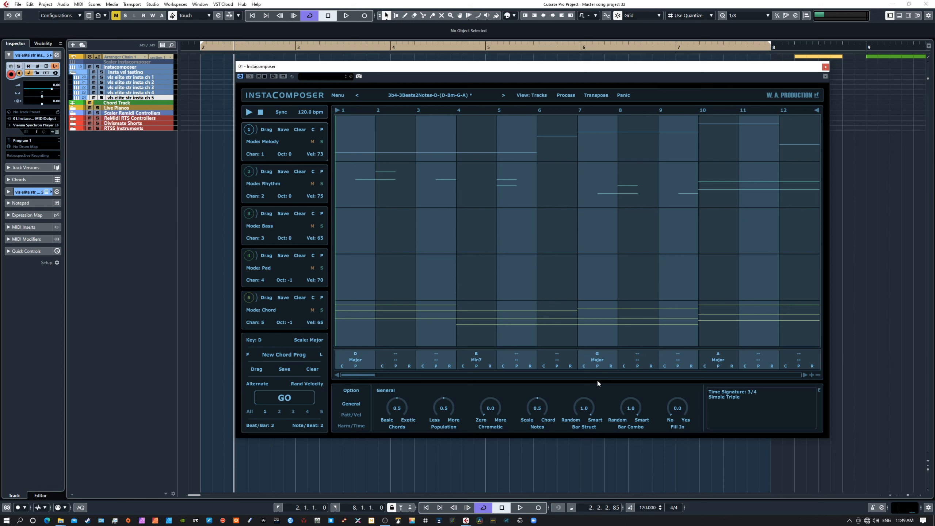
- Load the Factory 01 preset B-(B-BM7-EM7-F#)(B-BM7-C#m7-F#), discarding the unsaved changes
left_click(446, 96)
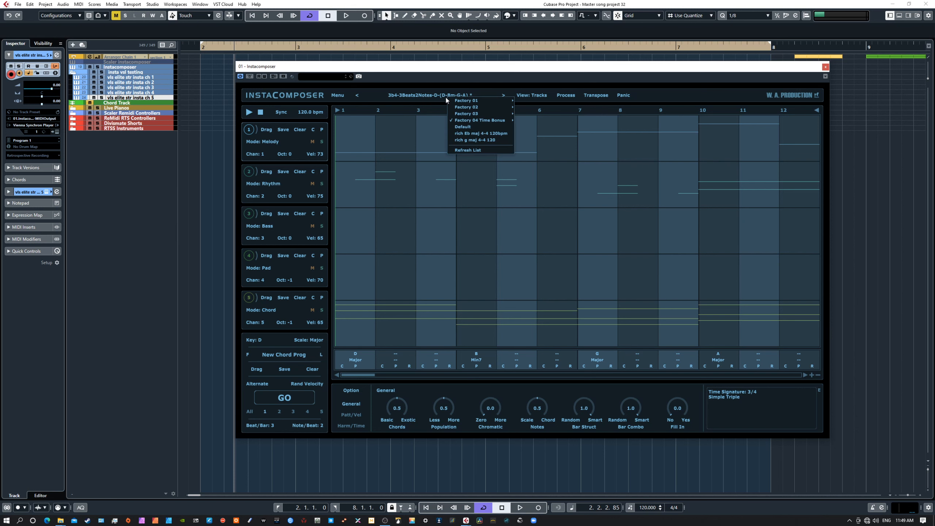
mouse_move(470, 101)
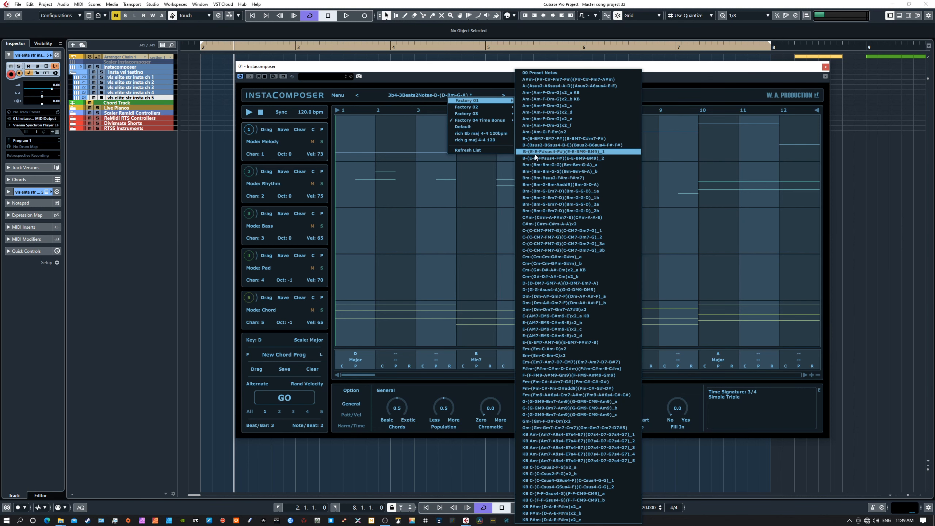
left_click(532, 137)
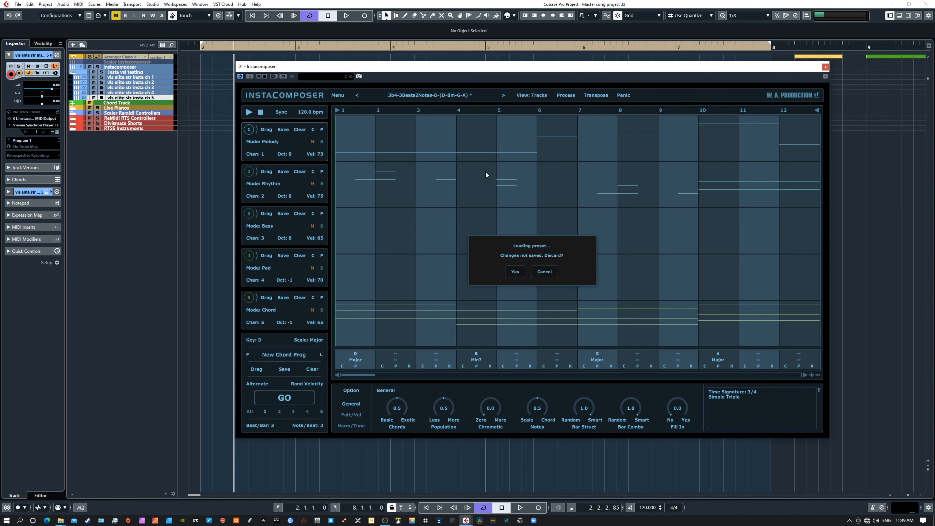
left_click(513, 271)
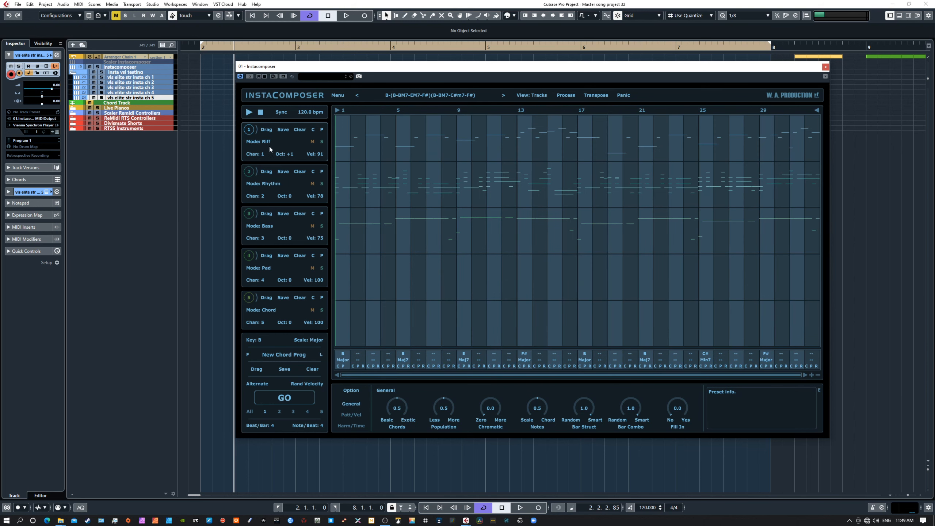
- Play the loaded preset and audition the next two, up to B-(E-E-F#sus4-F#)(E-E-BM9-BM9)_1
left_click(248, 113)
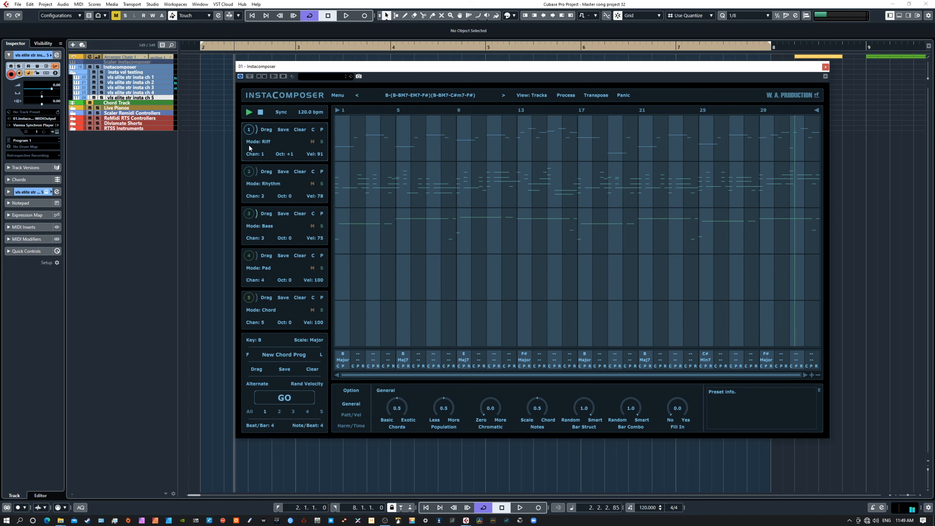
left_click(504, 96)
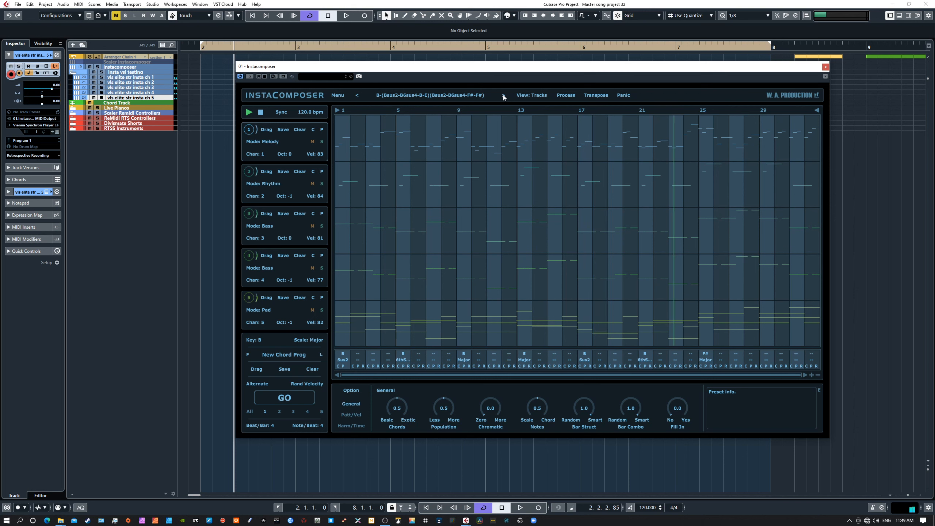
left_click(503, 96)
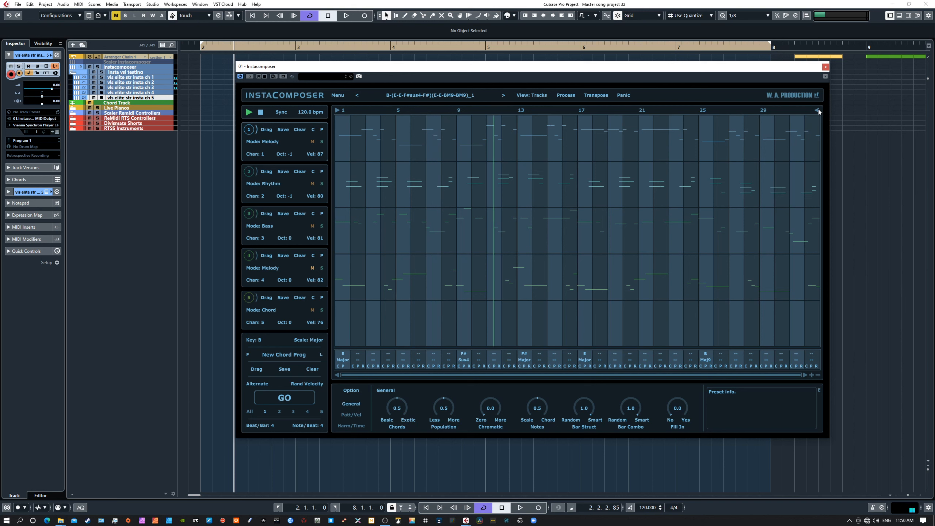
- Shorten the playback loop to end at bar 17 and further to bar 9, and stop playback
left_click_drag(817, 112, 576, 111)
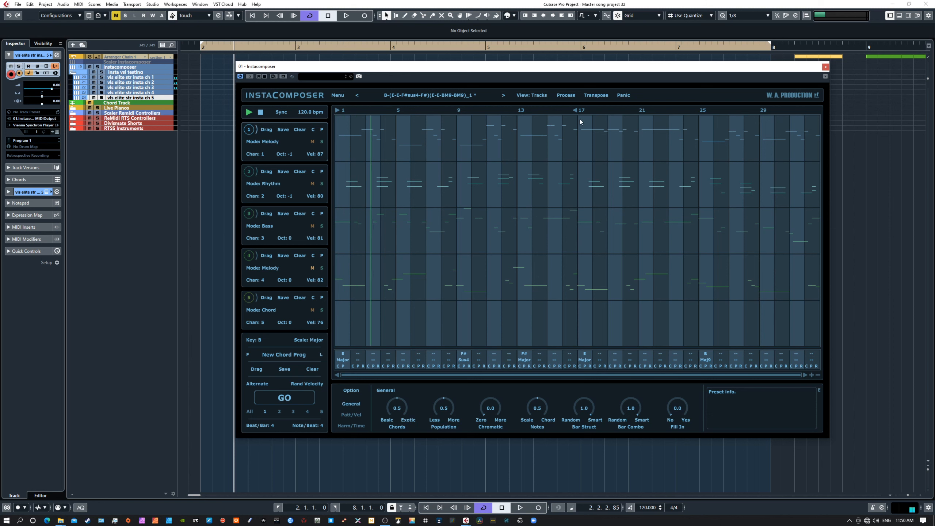
left_click_drag(576, 110, 462, 119)
left_click(260, 113)
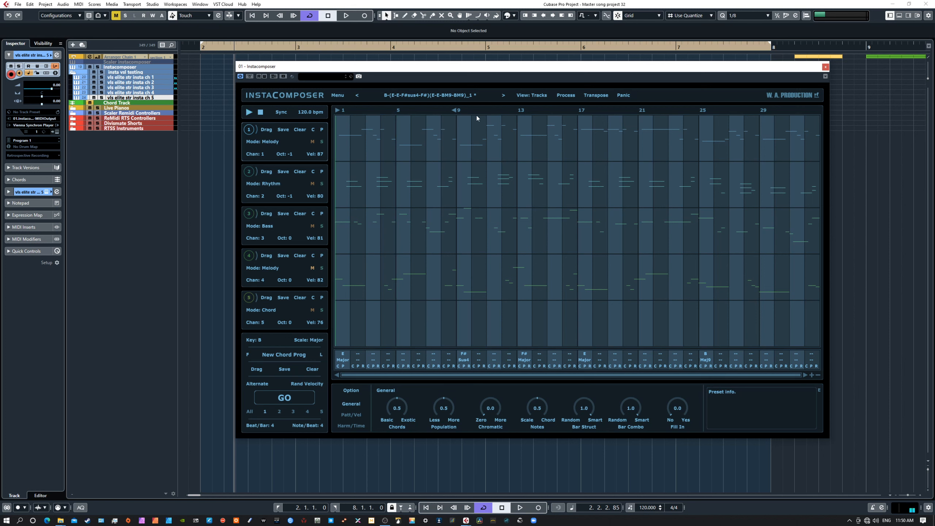
- Load the next preset, B-(E-E-F#sus4-F#)(E-E-BM9-BM9)_2, discarding the unsaved changes, and play it
left_click(504, 95)
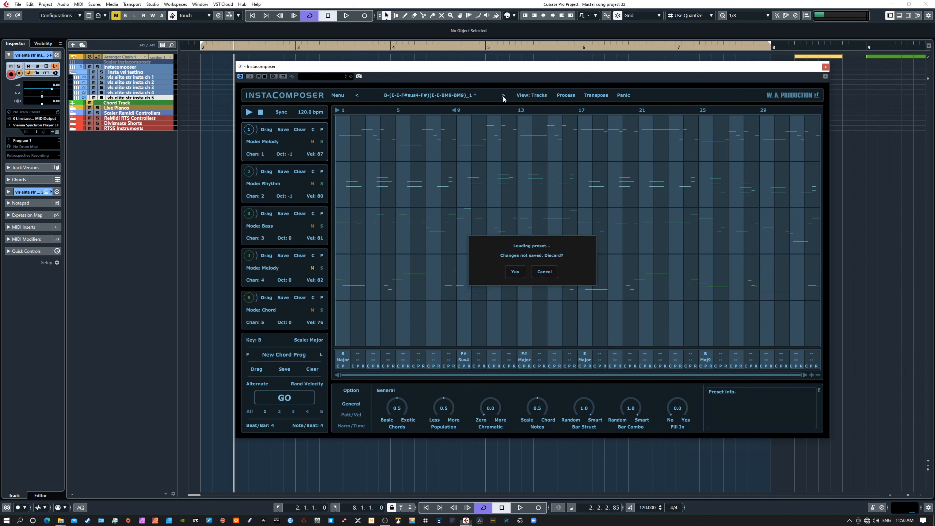
left_click(515, 271)
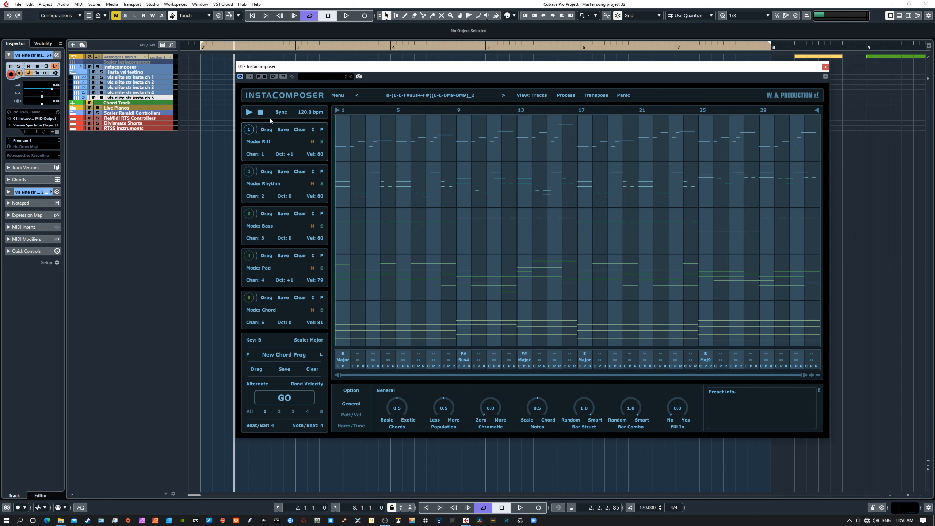
left_click(247, 113)
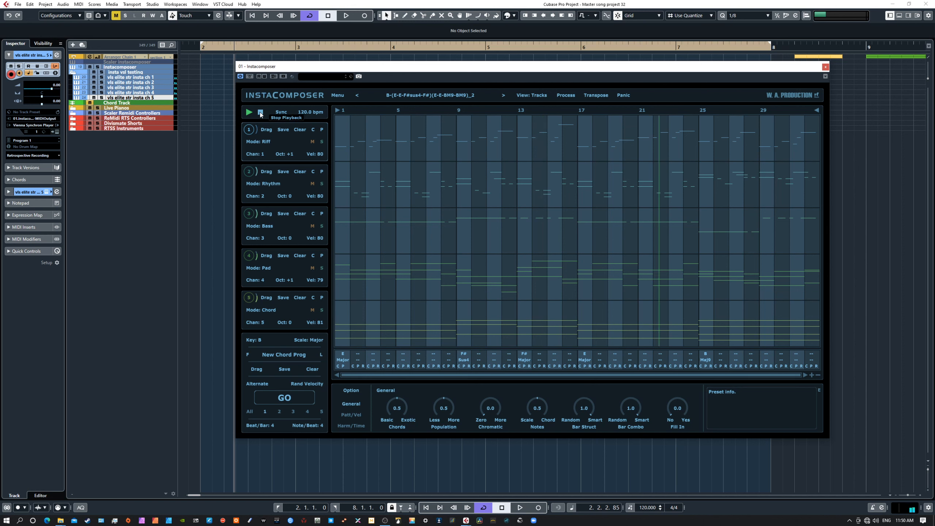
- Audition the following three presets up to Bm-(Bm-Bsus2-F#m-F#m7) and stop playback
left_click(503, 96)
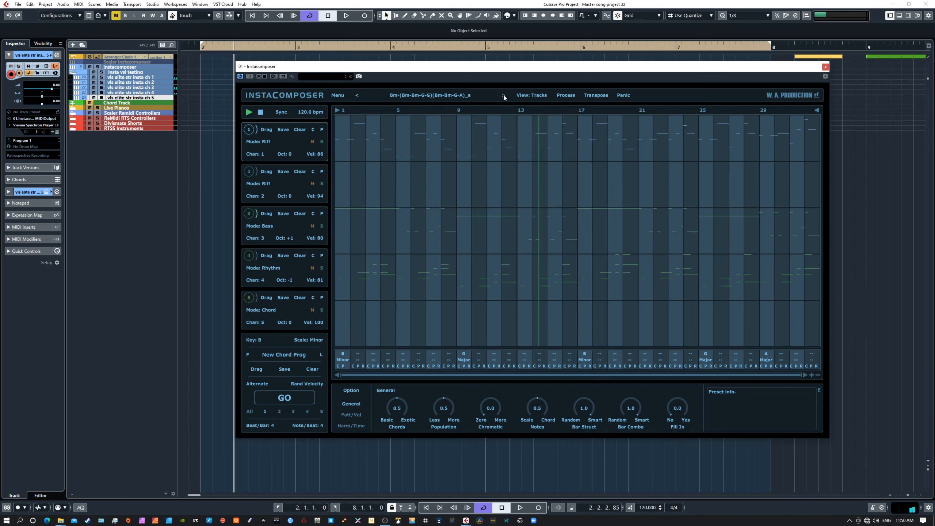
left_click(503, 96)
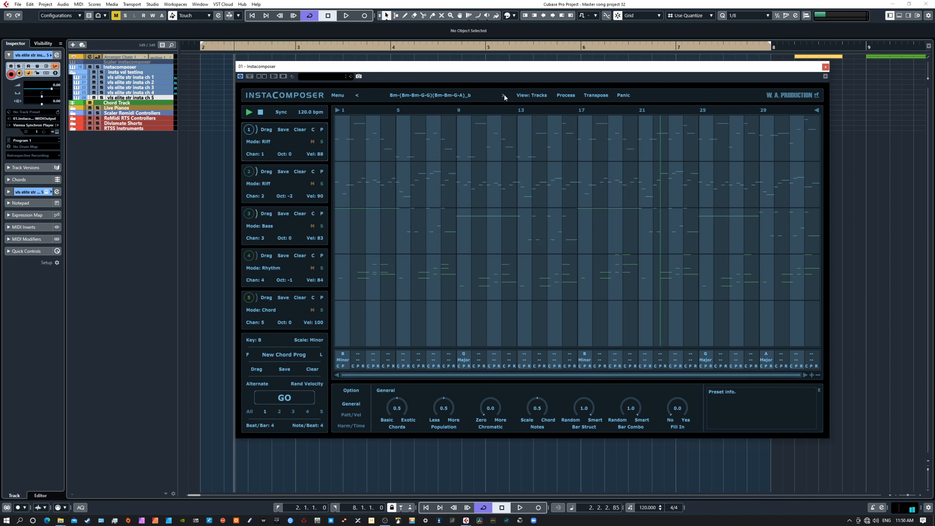
left_click(504, 96)
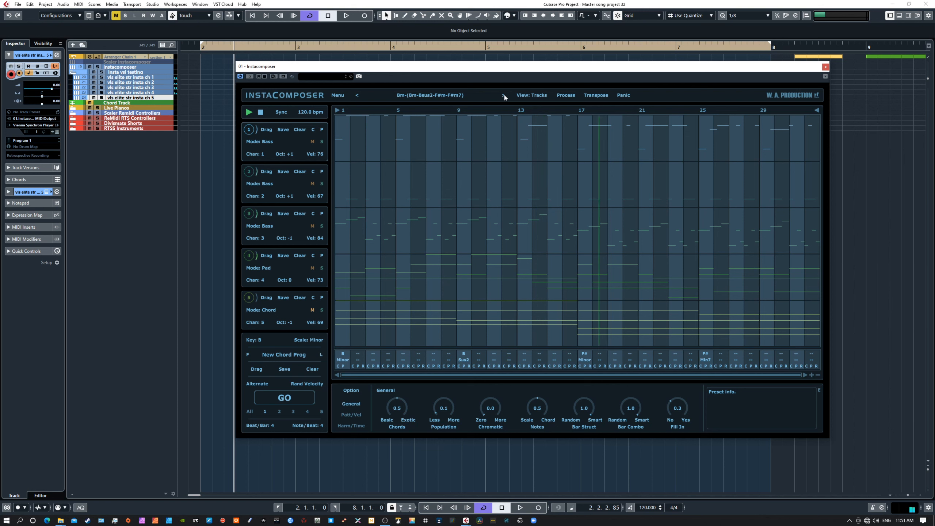
left_click(261, 112)
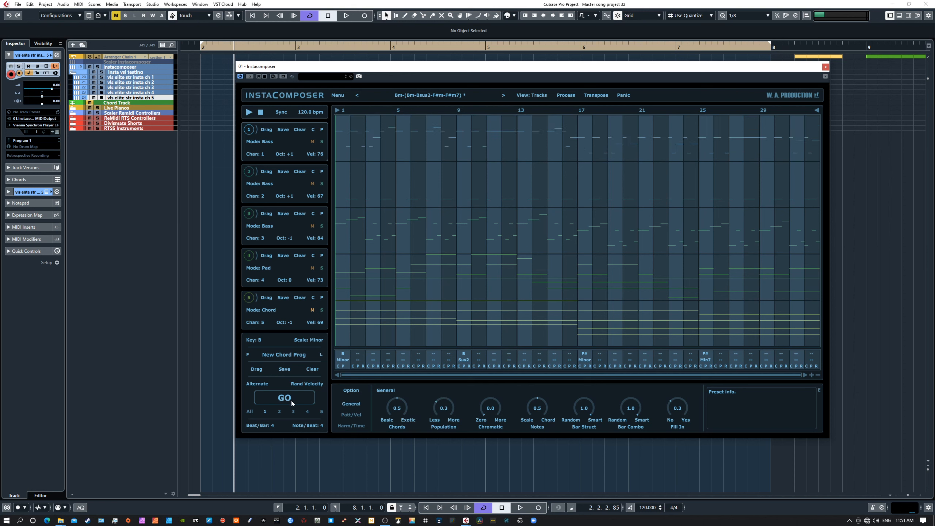
- Play back the preset with the regenerated bass part on track 1
left_click(248, 116)
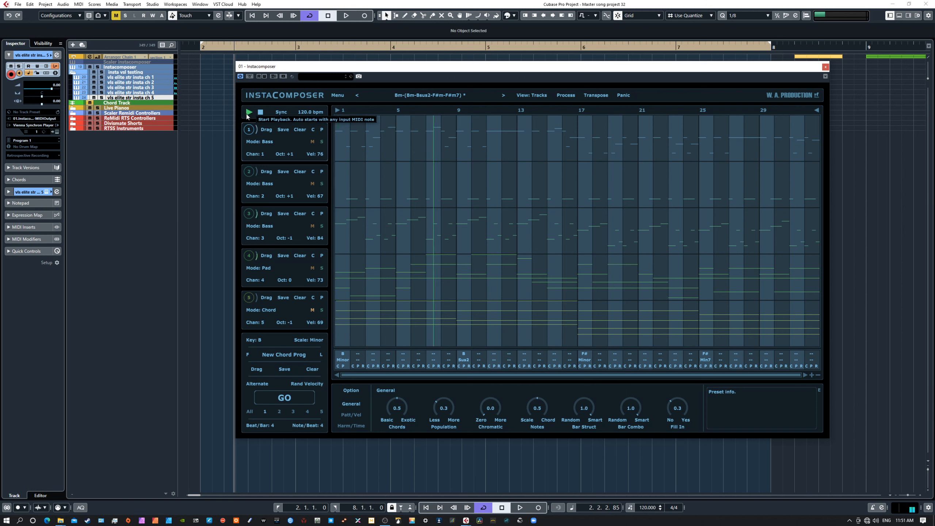
- Stop playback, regenerate the bass part on track 2 and audition the result
left_click(260, 112)
left_click(249, 172)
left_click(284, 398)
left_click(249, 112)
left_click(260, 112)
- Set the octave of track 2 to 0 and audition the change
left_click(284, 196)
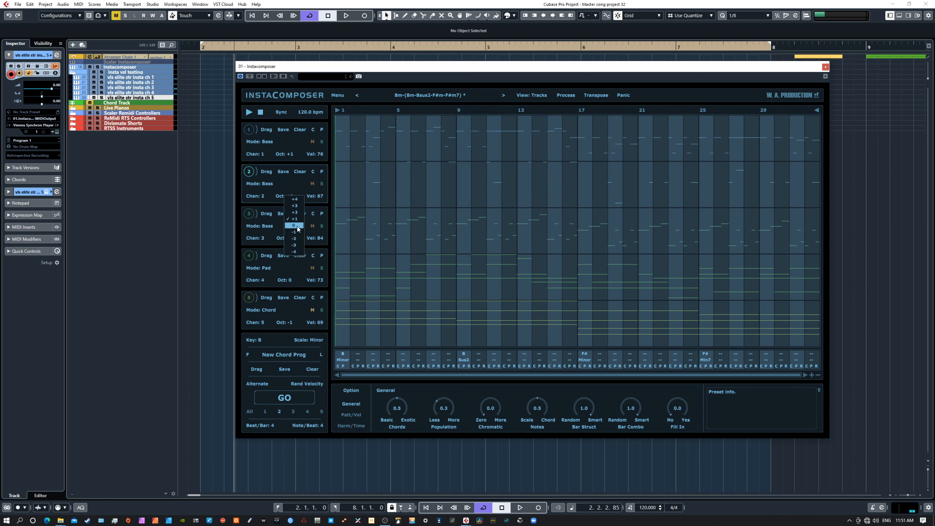
left_click(294, 226)
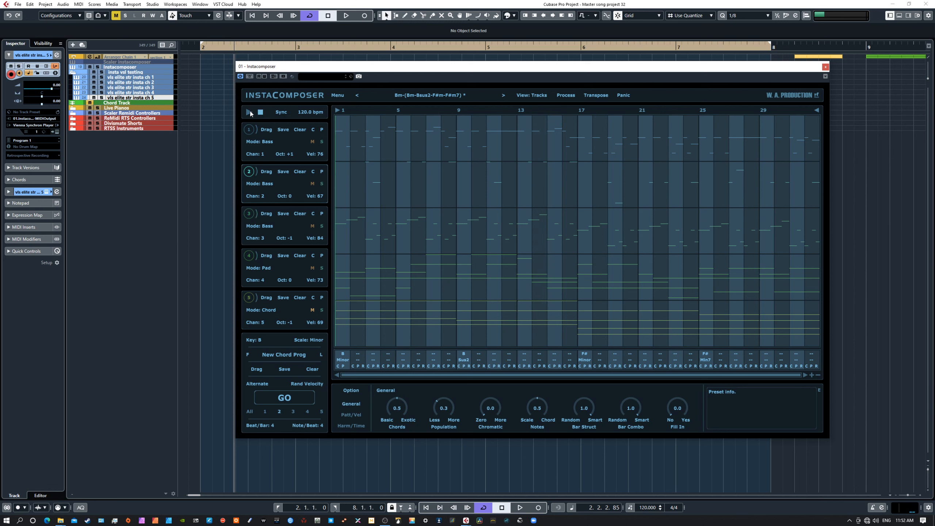
left_click(249, 112)
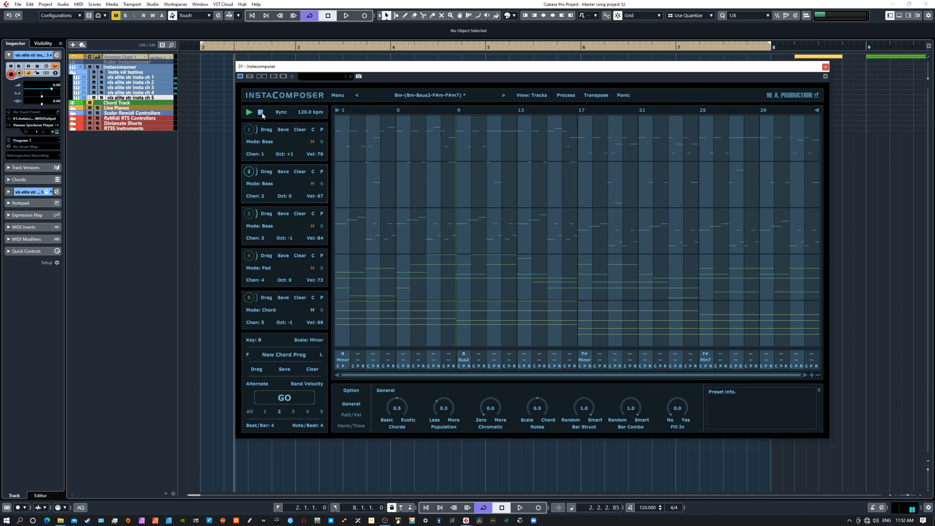
left_click(261, 112)
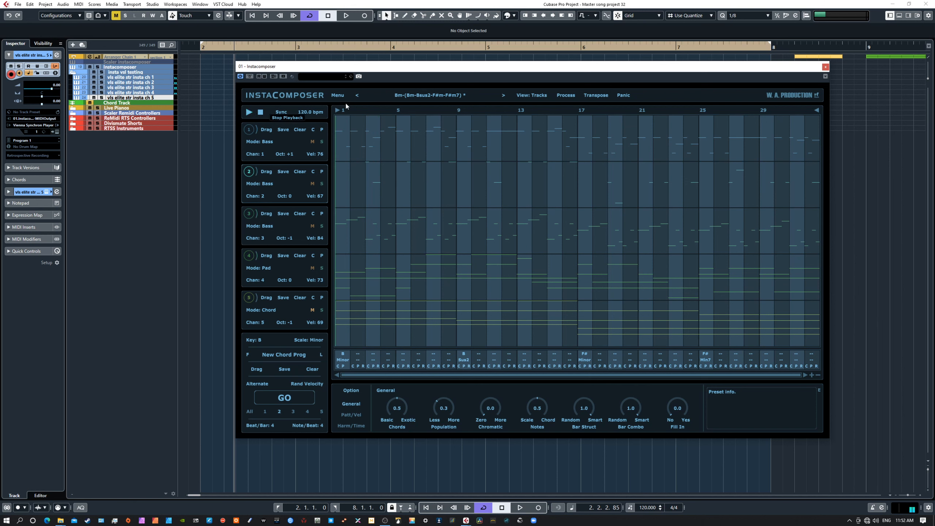
- Discard the unsaved changes and audition the next two presets, ending on Bm-(Bm-G-Em7-D)(Bm-G-G-D)_1a, with playback stopped
left_click(503, 95)
left_click(514, 273)
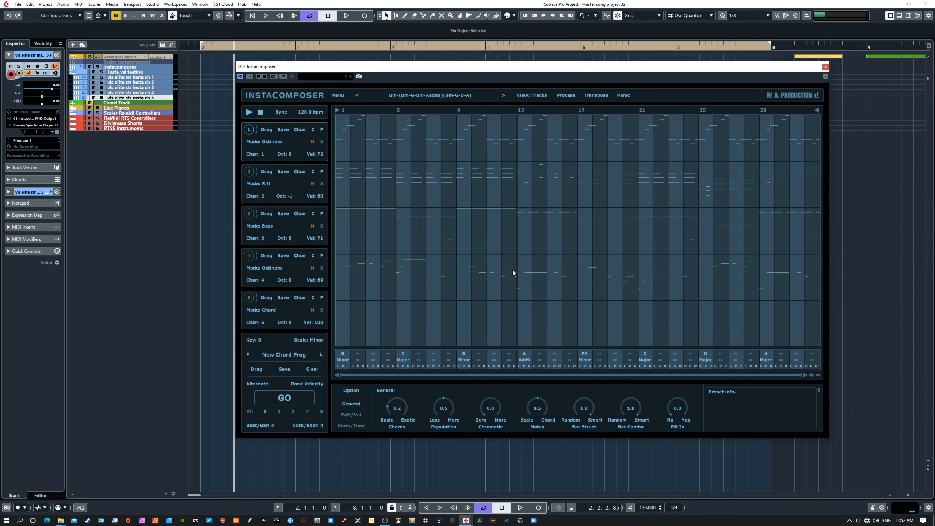
left_click(248, 113)
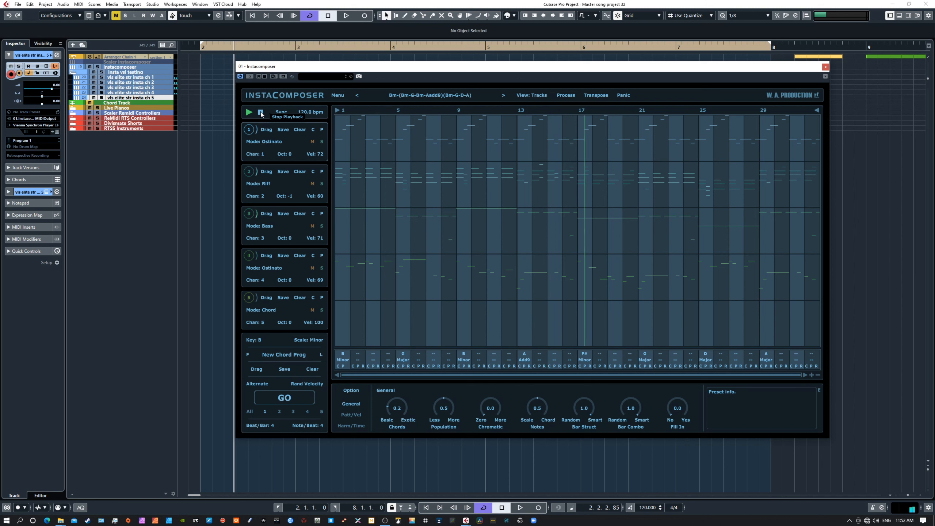
left_click(503, 96)
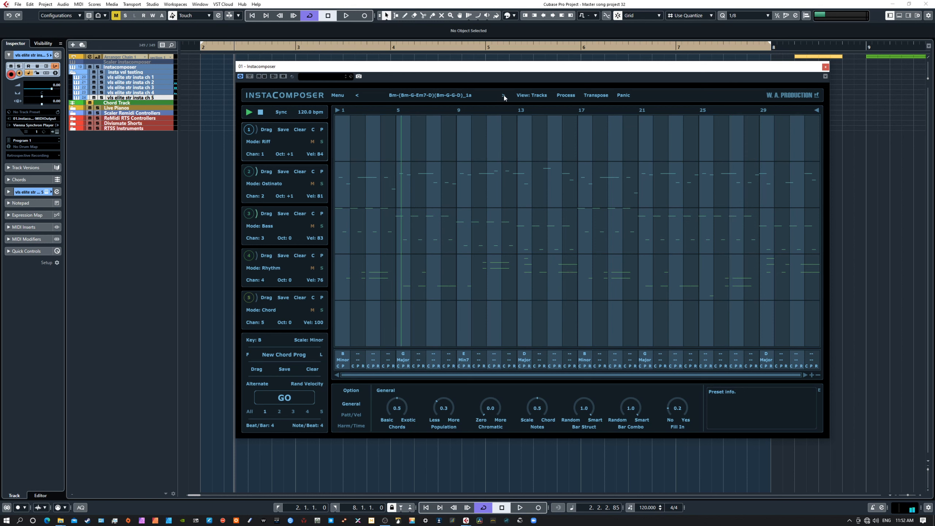
left_click(263, 112)
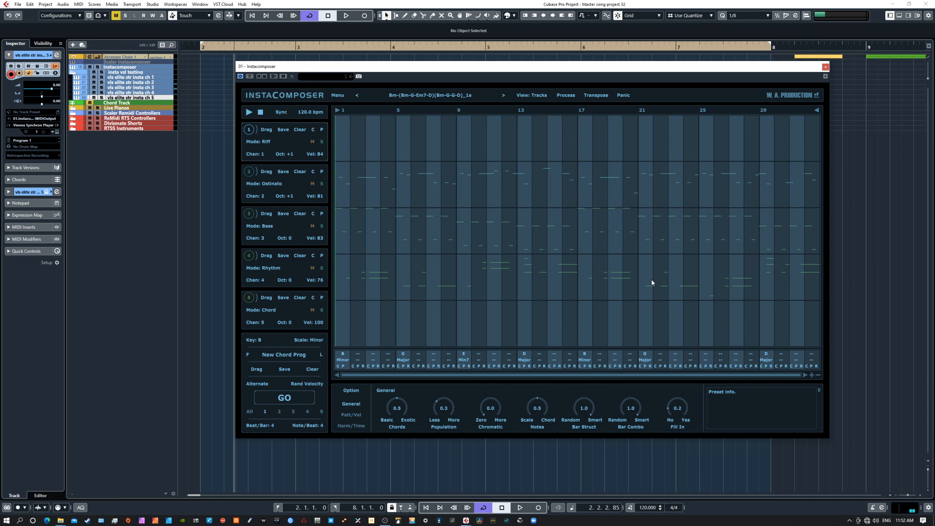
- Generate a new chord progression, create the chord part for it on track 5 and audition the result
left_click(287, 355)
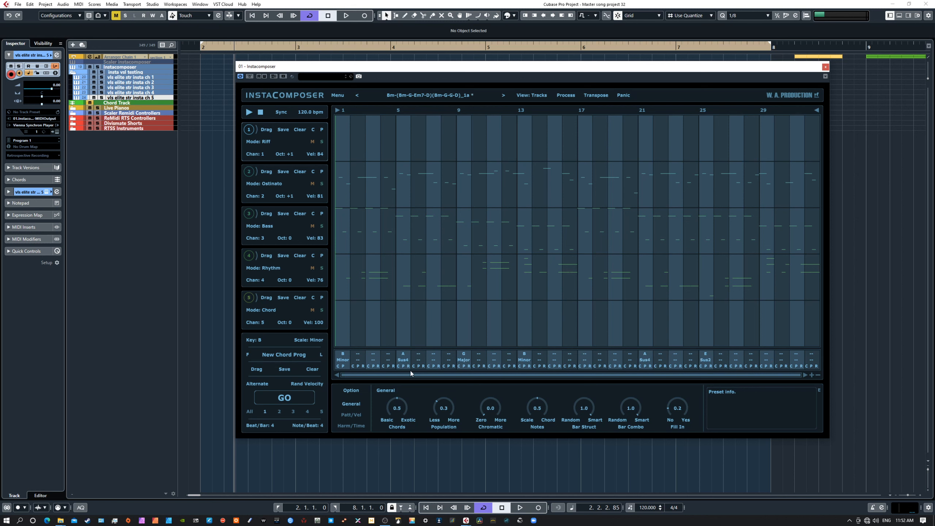
left_click(249, 298)
left_click(284, 397)
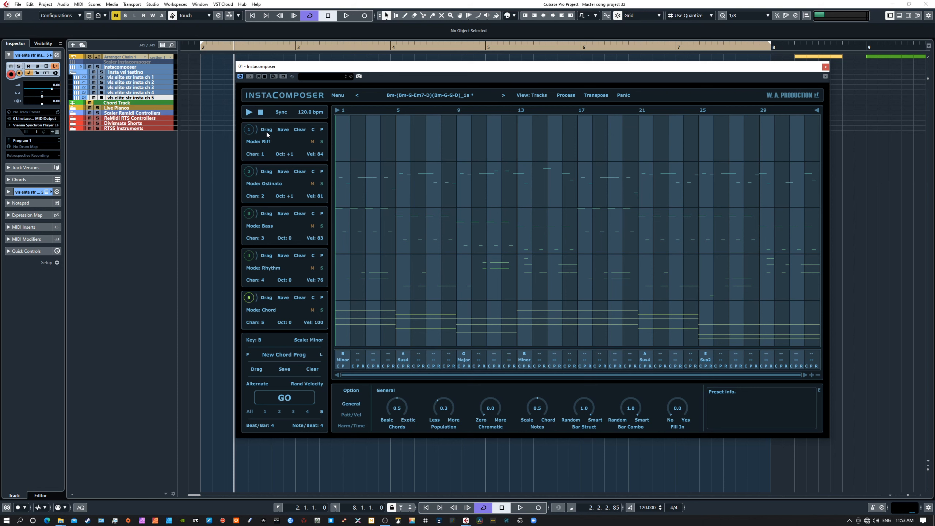
left_click(249, 112)
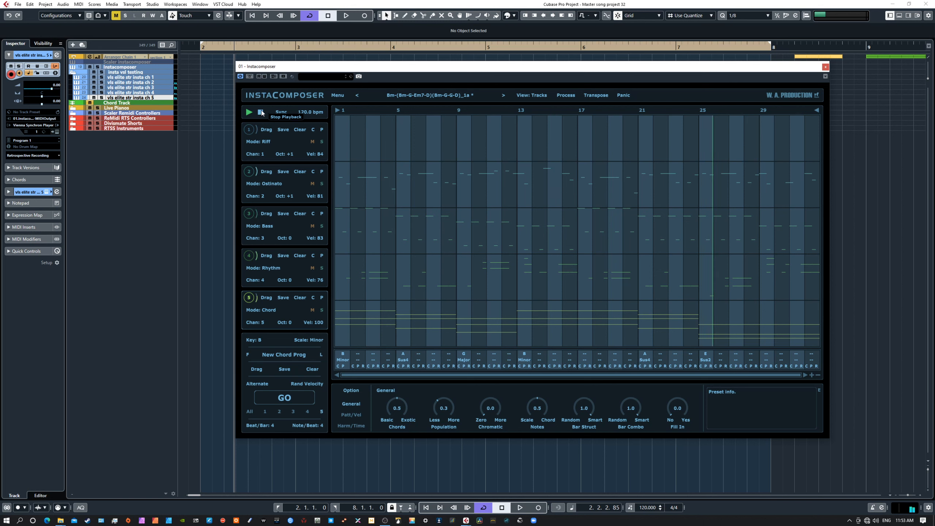
left_click(260, 112)
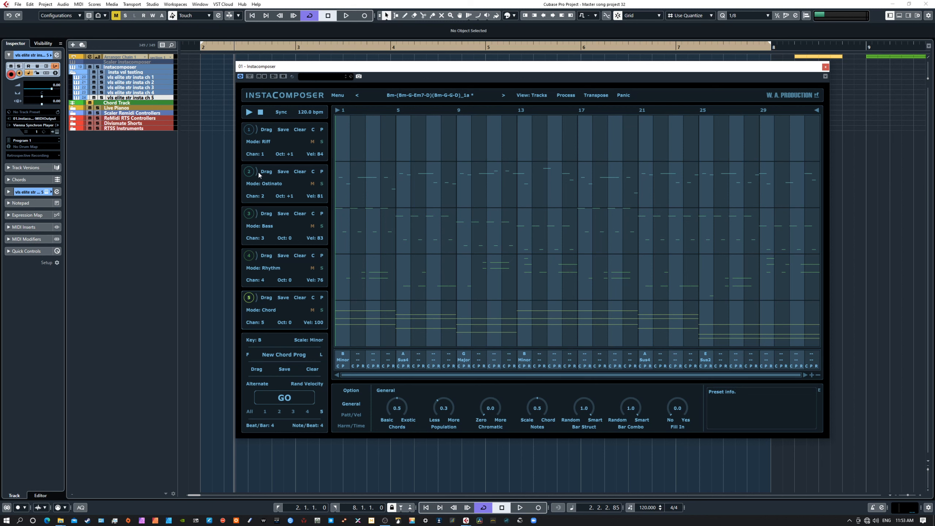
- Regenerate the ostinato on track 2 and the rhythm part on track 4 for the new progression, and audition them
left_click(248, 176)
left_click(284, 399)
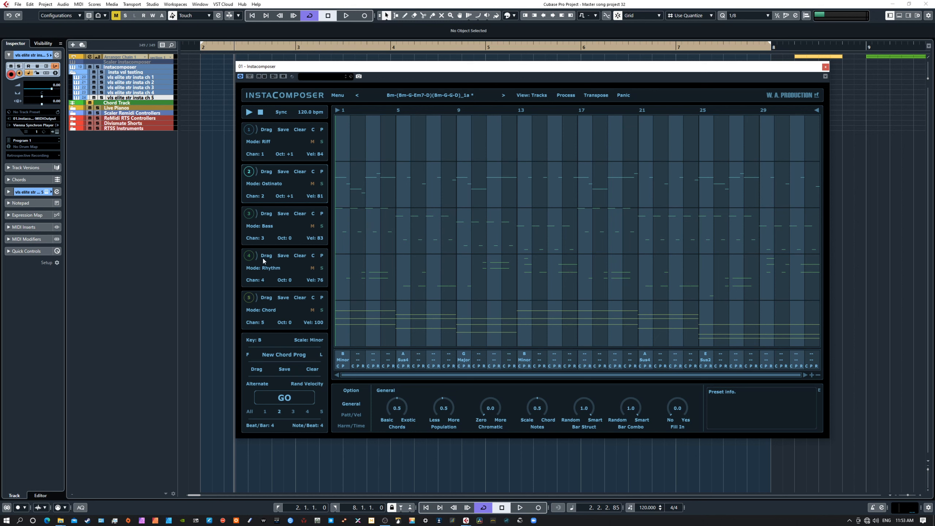
left_click(249, 258)
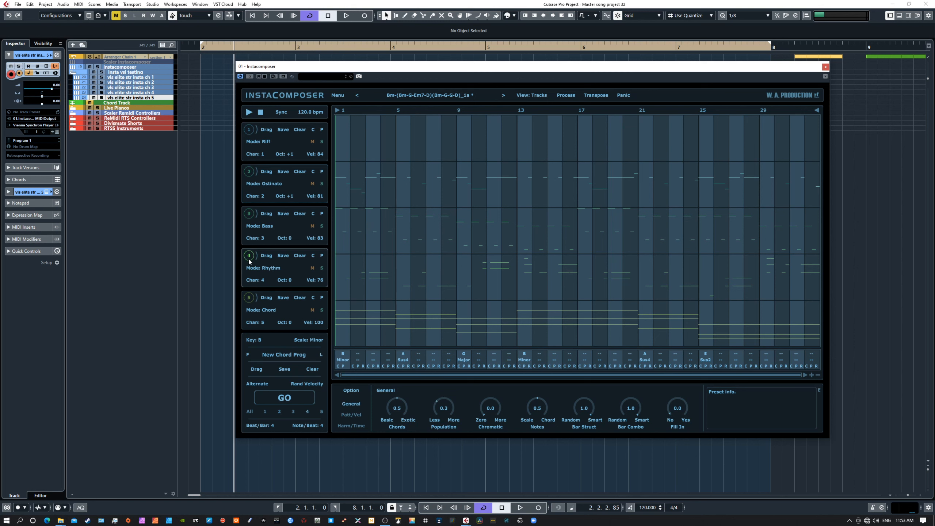
left_click(274, 398)
left_click(249, 112)
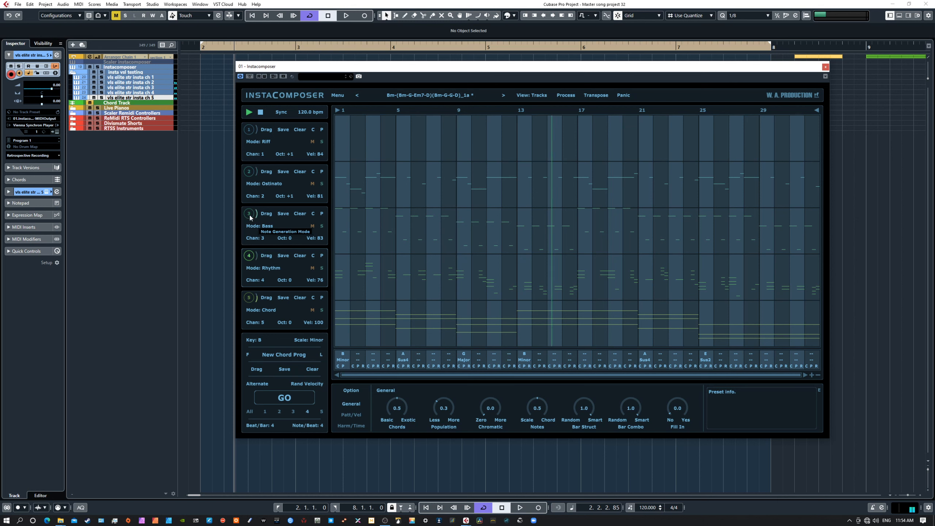
left_click(261, 112)
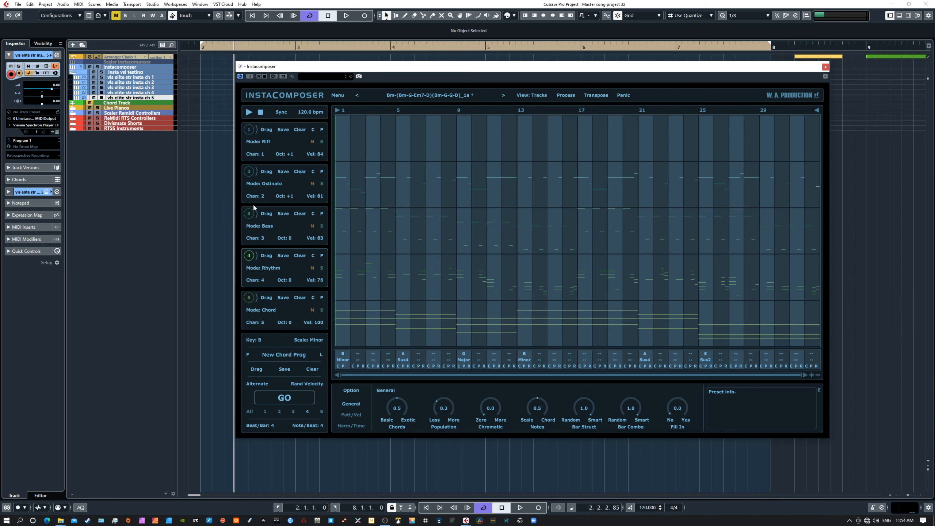
- Regenerate the bass part on track 3 for the new progression and audition it
left_click(246, 222)
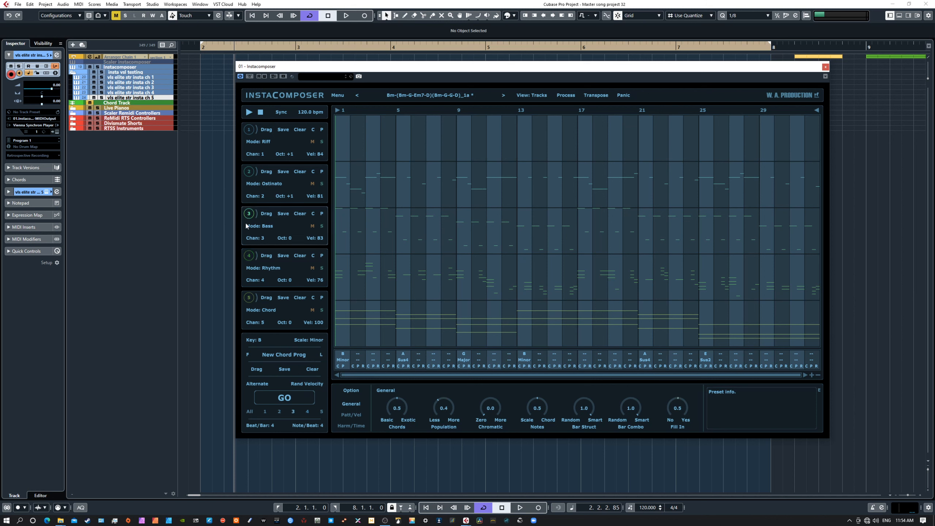
left_click(283, 398)
left_click(249, 113)
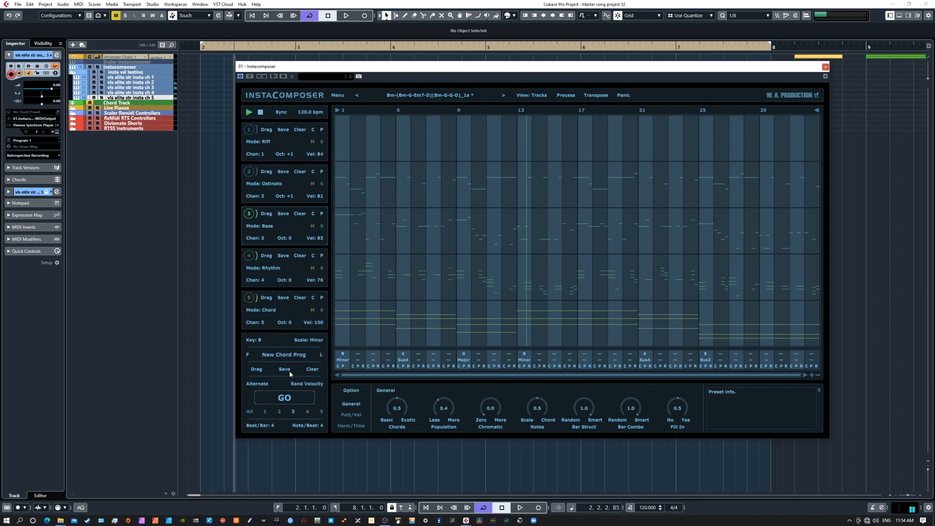
left_click(261, 113)
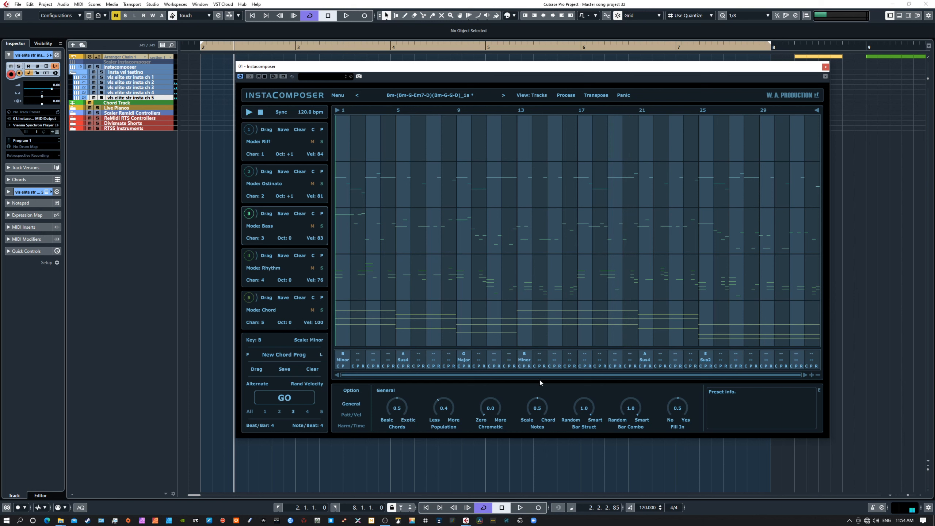
- Change the B Minor chord at bar 13 to Minor 7th add 11th, regenerate all tracks and play them
left_click(527, 360)
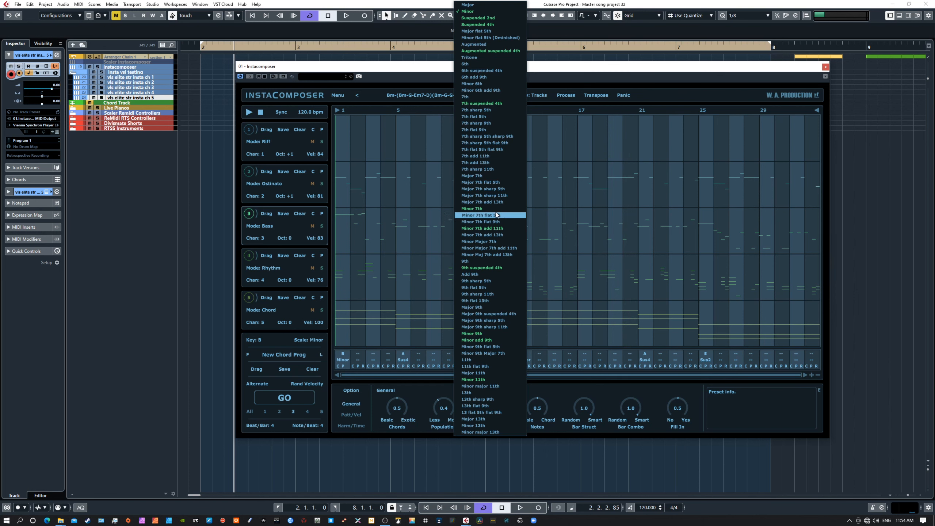
left_click(482, 228)
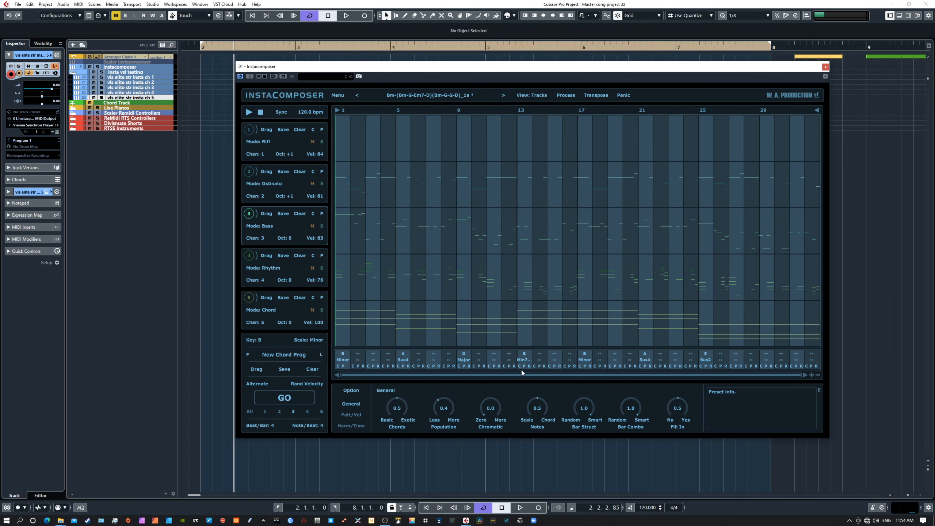
left_click(251, 411)
left_click(284, 398)
left_click(249, 112)
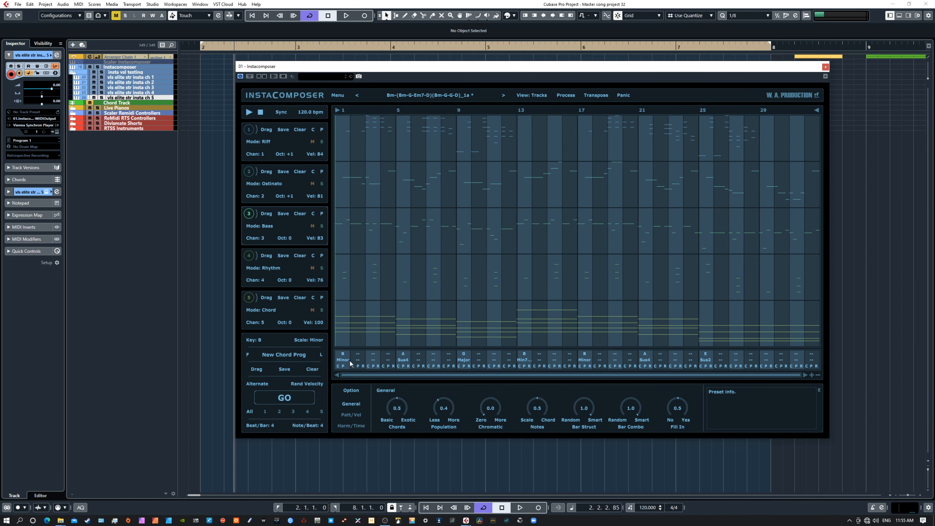
- Export all generated parts from InstaComposer as MIDI onto new tracks below the existing ones in the project
left_click_drag(258, 370, 194, 149)
left_click_drag(194, 150, 229, 150)
left_click_drag(368, 66, 362, 64)
- Regenerate all InstaComposer tracks and move the plugin window aside to view the exported MIDI parts
left_click(283, 397)
left_click(281, 397)
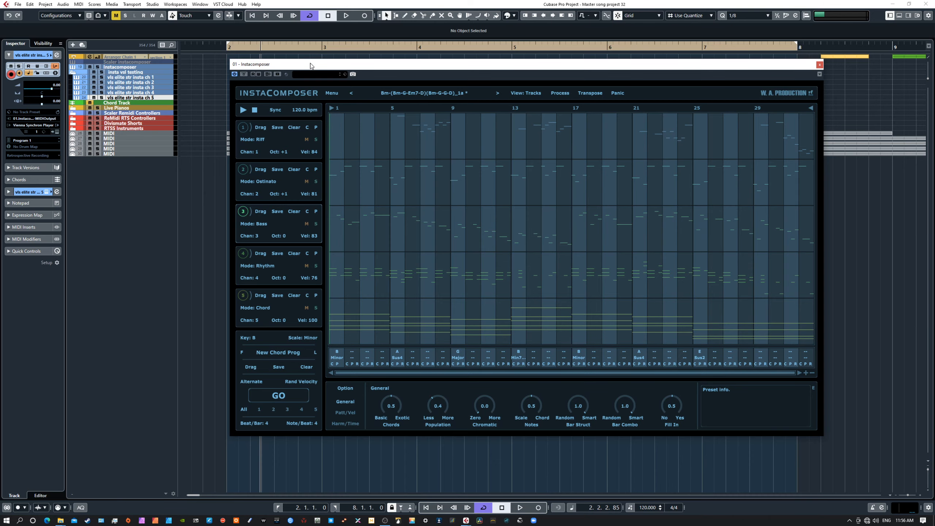
left_click_drag(302, 65, 329, 238)
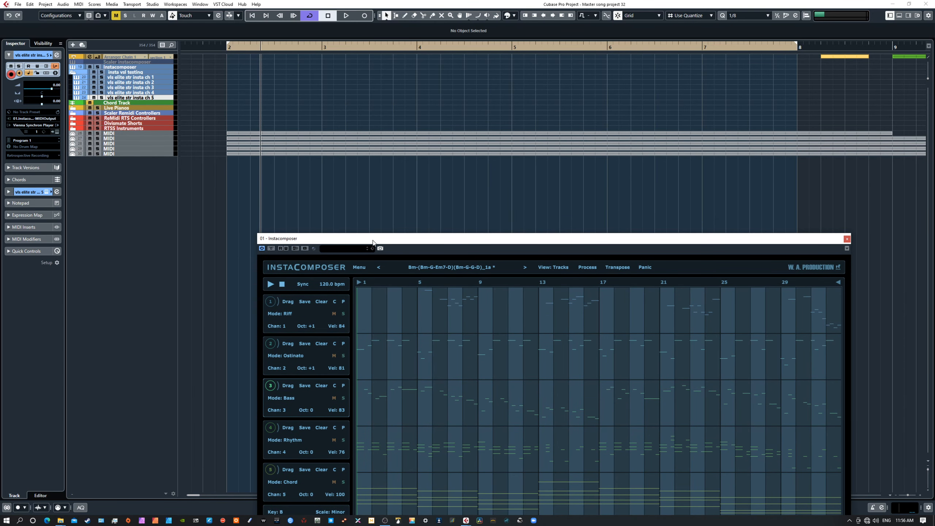
left_click_drag(382, 240, 320, 48)
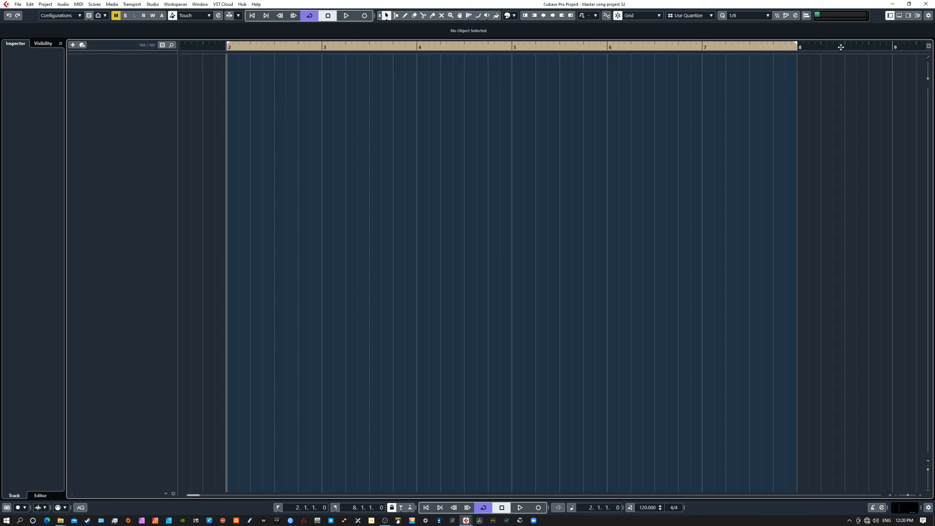
- Add Instacomposer from the VST instruments as an instrument track in the empty project and enlarge the track's height
left_click(906, 16)
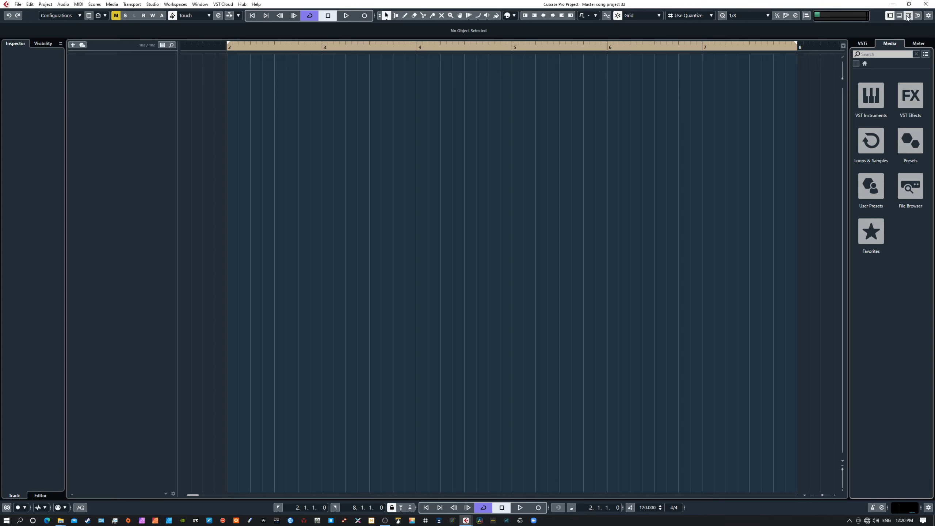
left_click(870, 98)
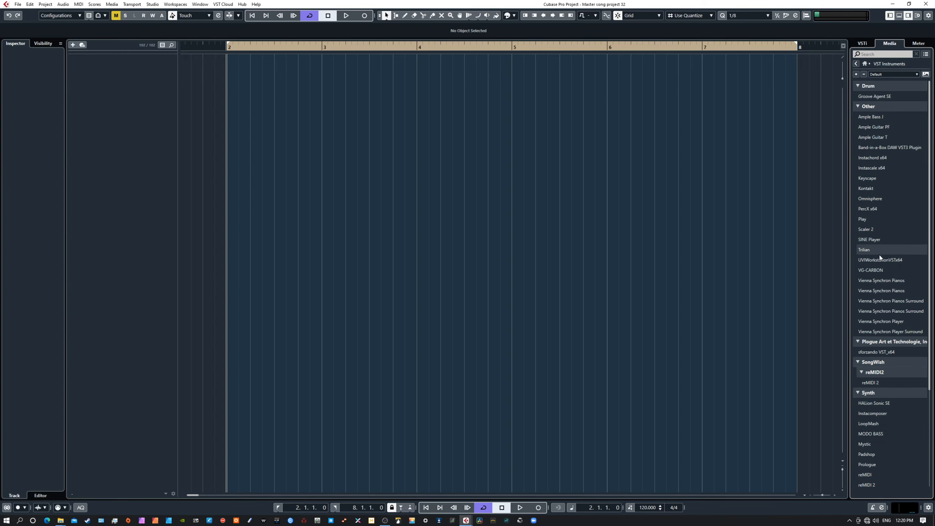
left_click_drag(877, 401, 141, 64)
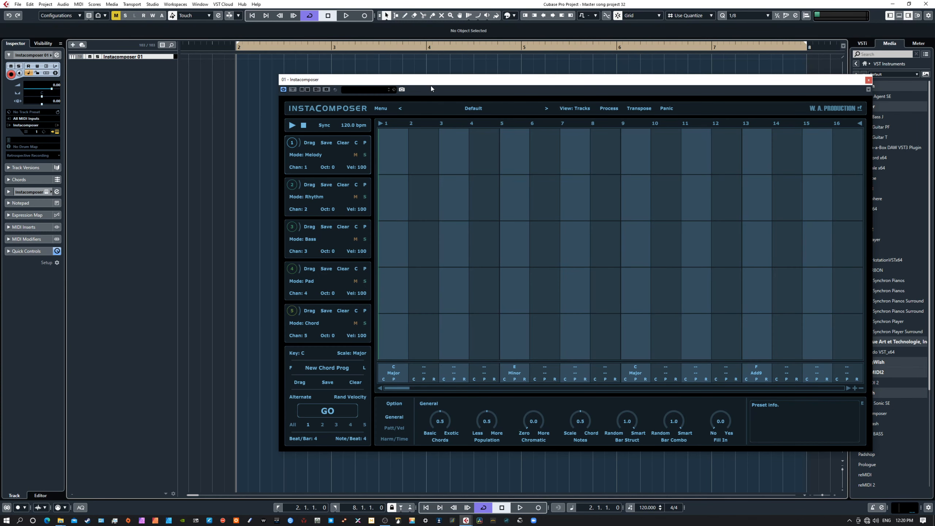
mouse_move(416, 81)
left_mouse_down()
mouse_move(375, 96)
mouse_move(411, 69)
left_mouse_up()
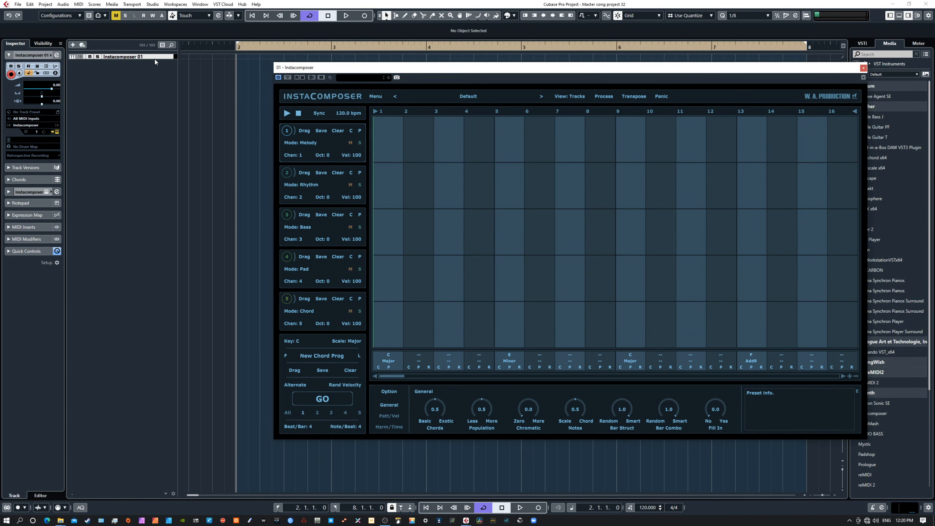
left_click_drag(155, 59, 151, 69)
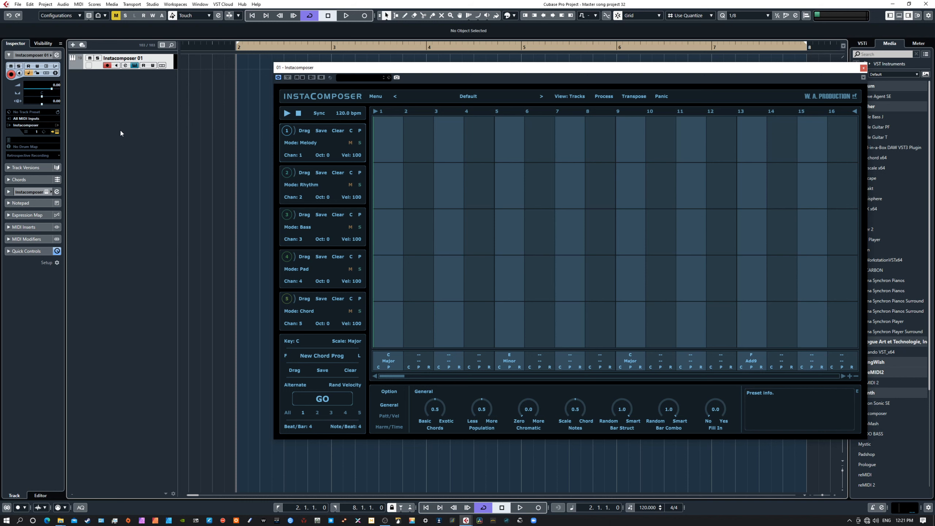
- Load the Factory 01 preset A#m-(F#-C#-Fm7-Fm)(F#-C#-Fm7-A#m) and generate the pad part on track 4
left_click(469, 97)
mouse_move(470, 99)
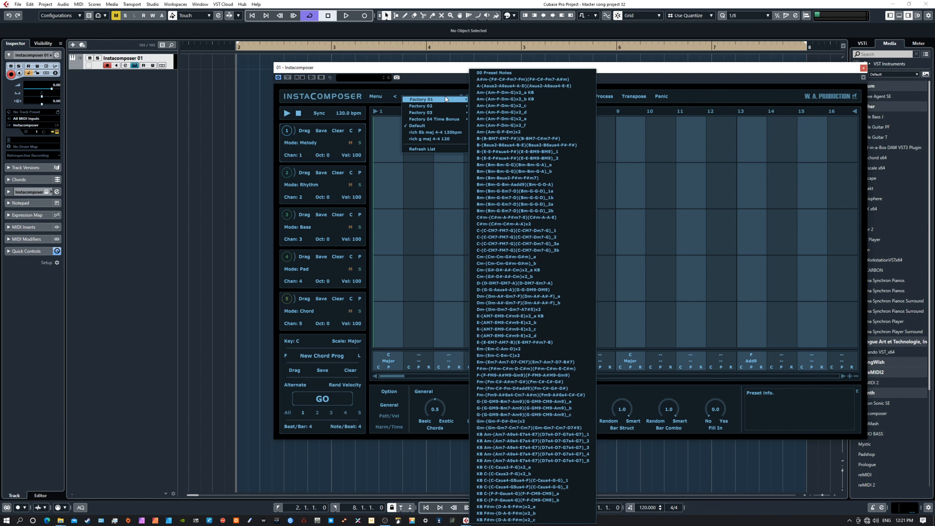
left_click(492, 78)
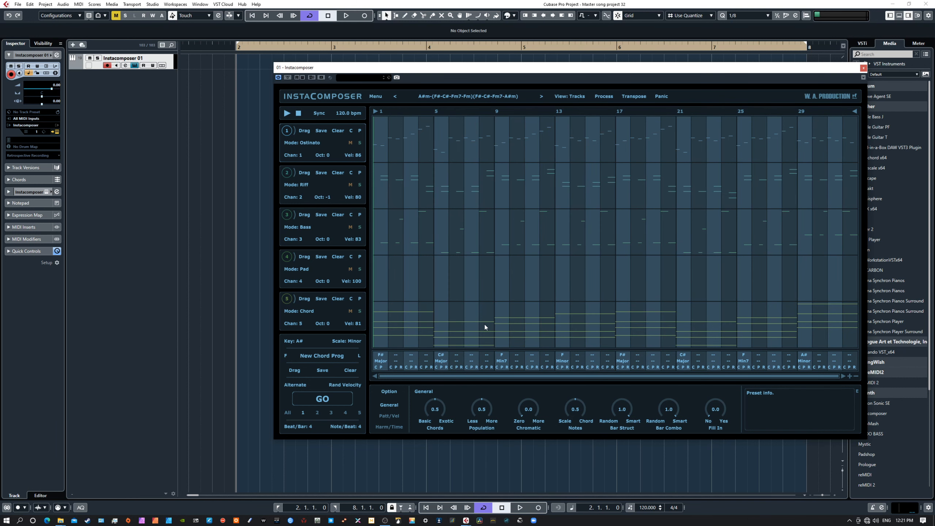
left_click(286, 257)
left_click(332, 398)
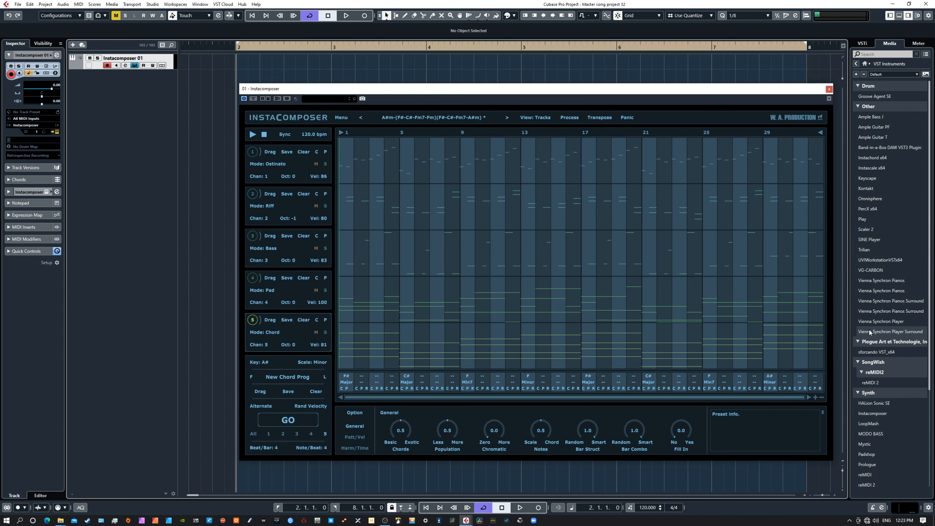
- Add Vienna Synchron Player as an instrument track below the Instacomposer track and reposition its window
left_click_drag(870, 332, 129, 82)
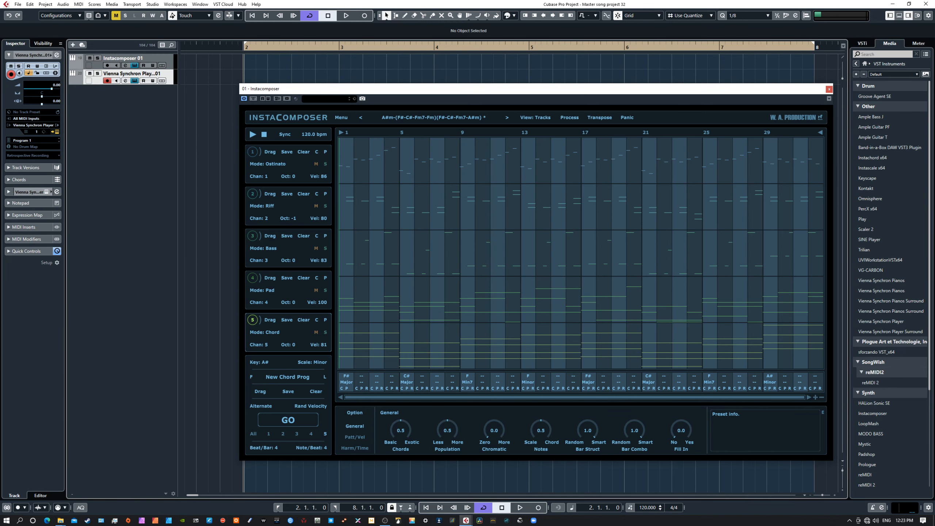
left_click_drag(612, 87, 608, 74)
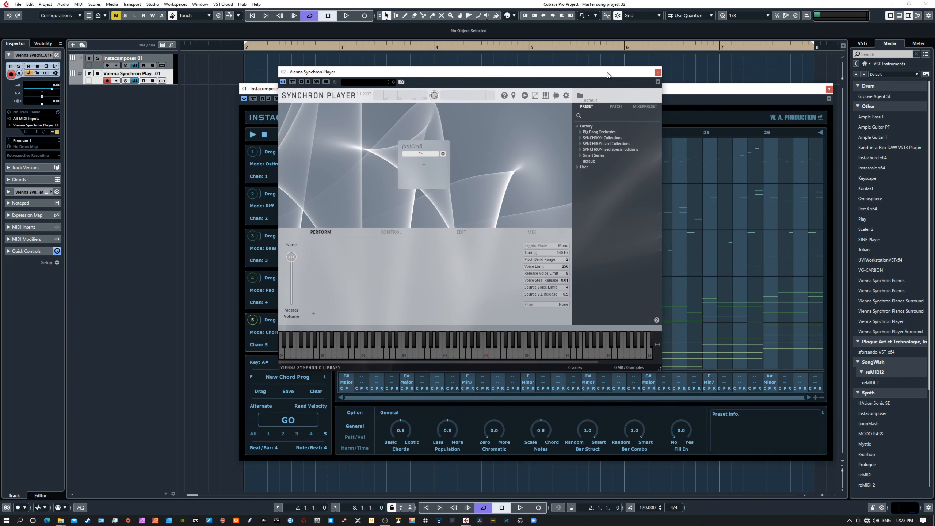
- Load the 01 1st Violins-6 XF sus preset from Synchron Elite Strings, 01 VelXF sus - MOD, and raise the Vel.XF slider
left_click(580, 138)
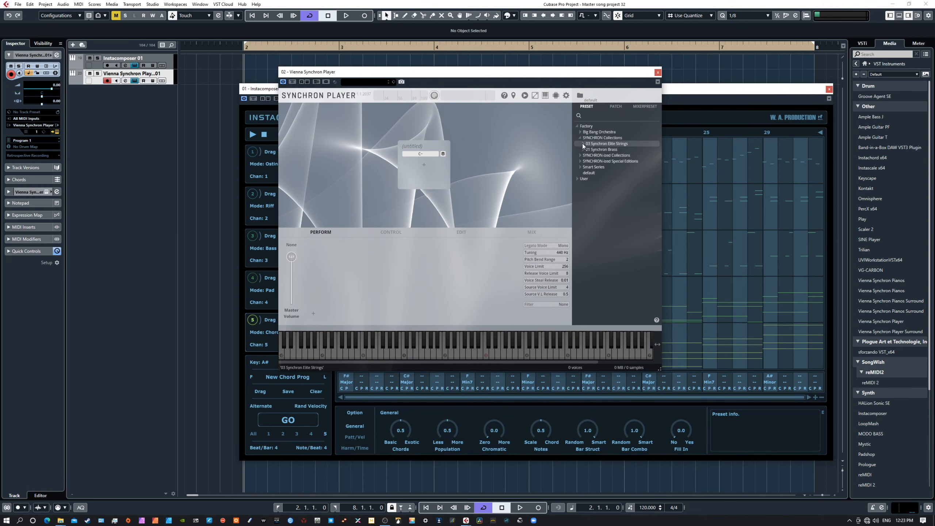
left_click(583, 143)
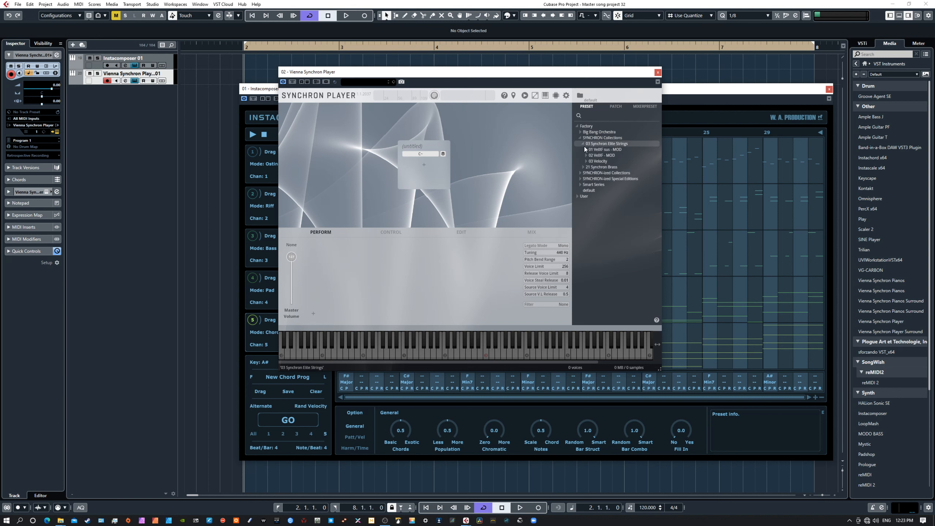
left_click(587, 150)
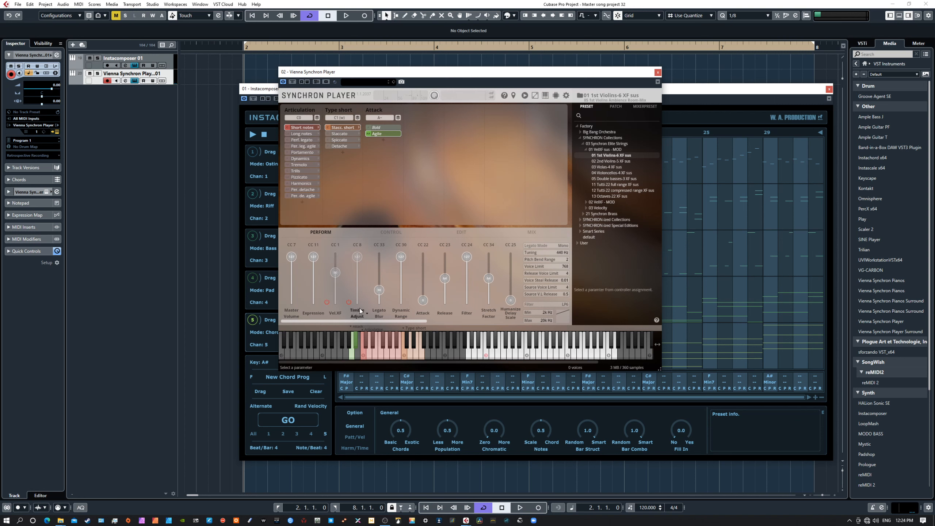
left_click_drag(335, 272, 337, 262)
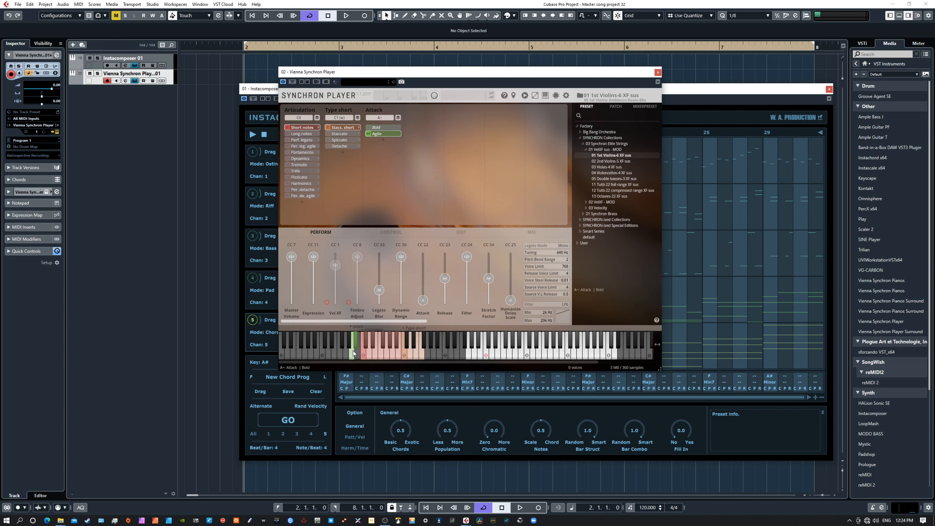
- Set the keyswitch controllers of the Attack, Type short and Articulation slots to None
left_click(380, 120)
left_click(382, 136)
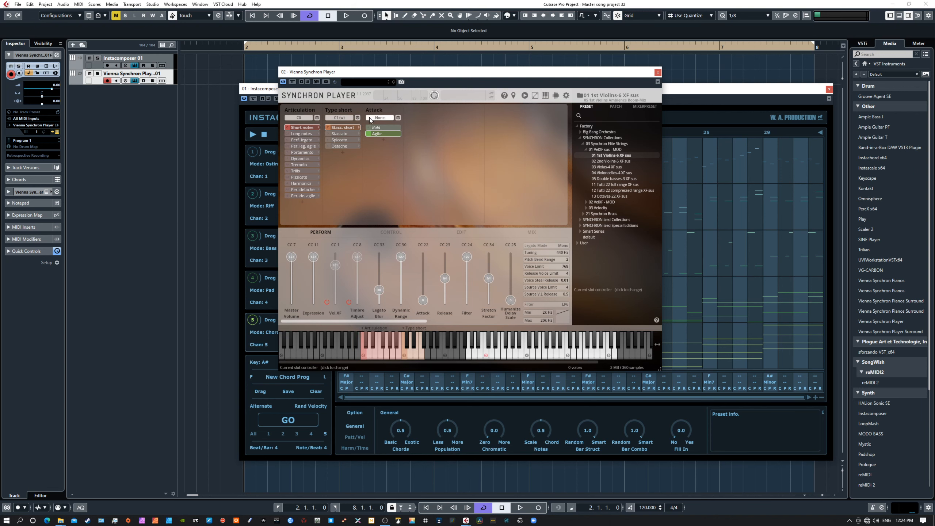
left_click(347, 120)
left_click(342, 136)
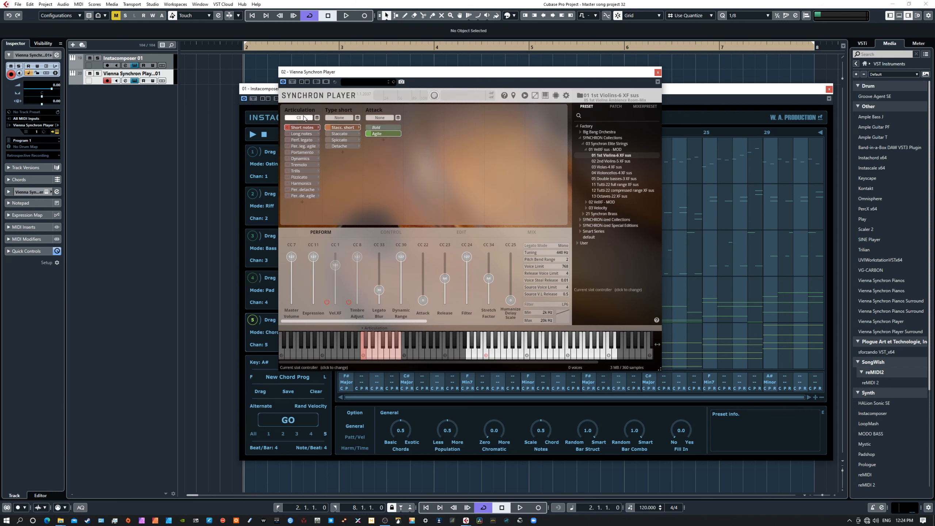
left_click(298, 118)
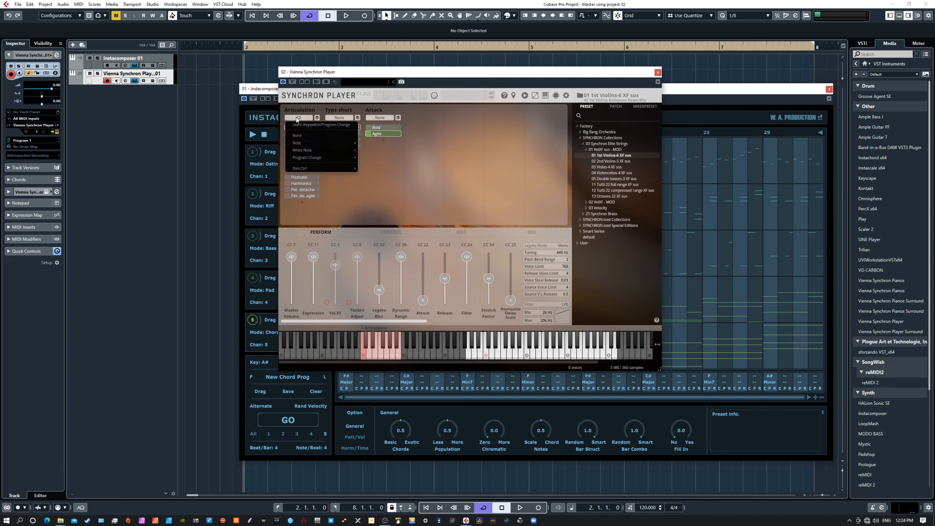
left_click(302, 136)
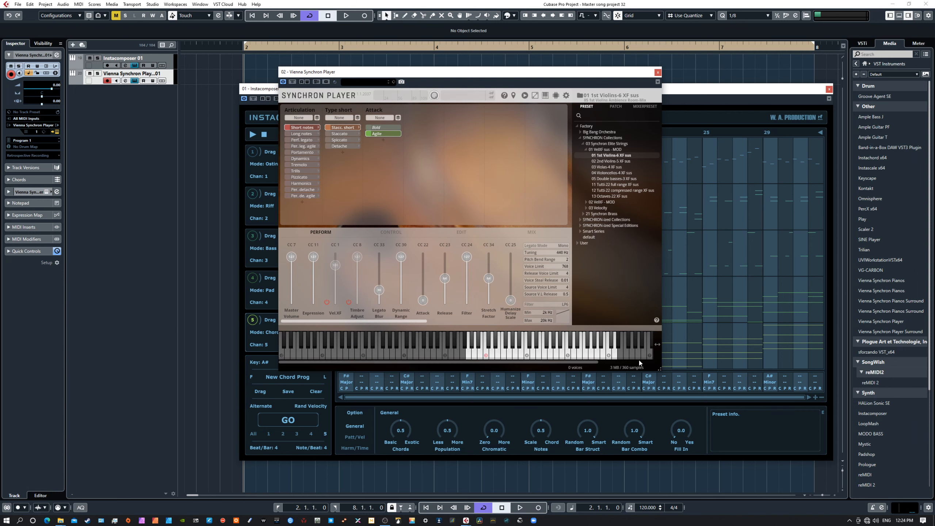
- Audition several notes across the playable range of the Synchron Player keyboard
left_click(591, 349)
left_click(540, 352)
left_click(499, 354)
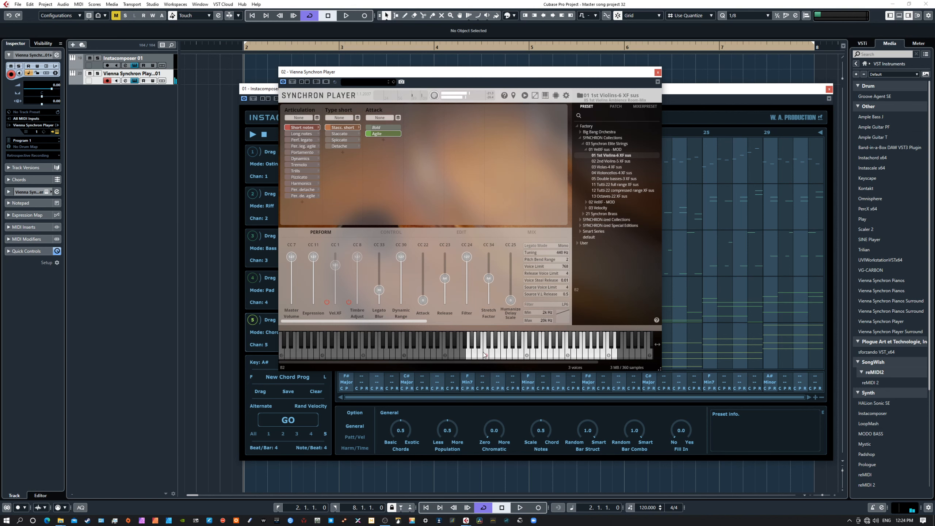
left_click(477, 350)
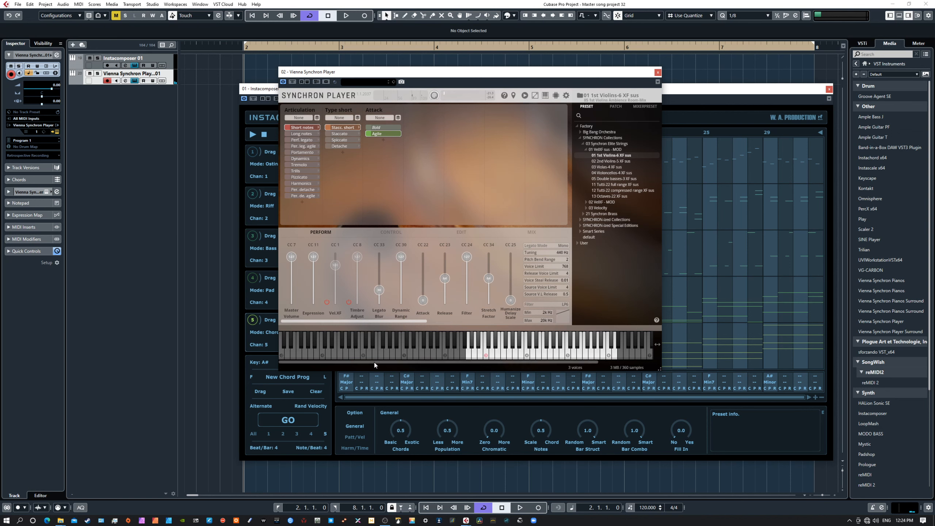
- Move the Synchron Player window clear of the track list and rename its track "vsl vi 1 short"
left_click_drag(405, 74, 278, 168)
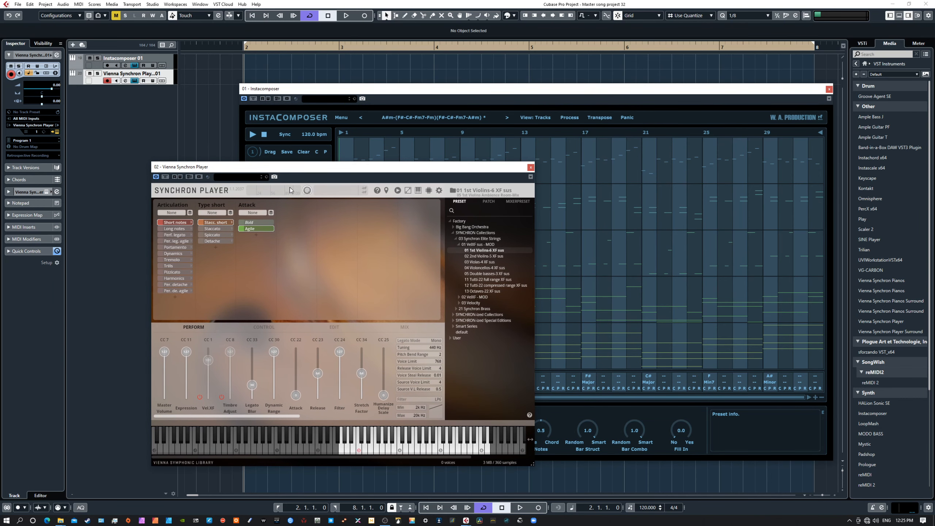
left_click_drag(360, 169, 345, 201)
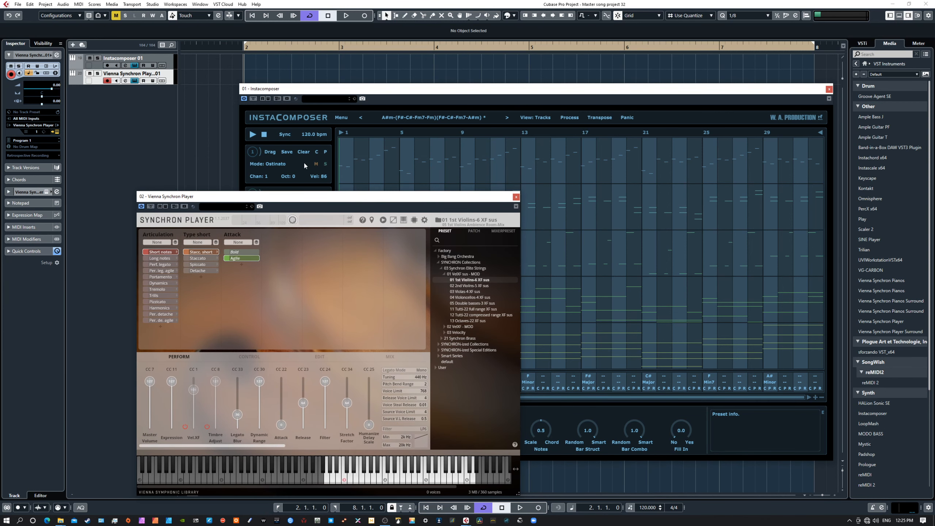
double_click(124, 73)
type("vsl vi 1 short")
key("Return")
- Route the Instacomposer MIDI output into the vsl vi 1 short track, enable its monitoring and reposition the player window
left_click(26, 119)
left_click(116, 81)
left_click_drag(399, 193, 344, 318)
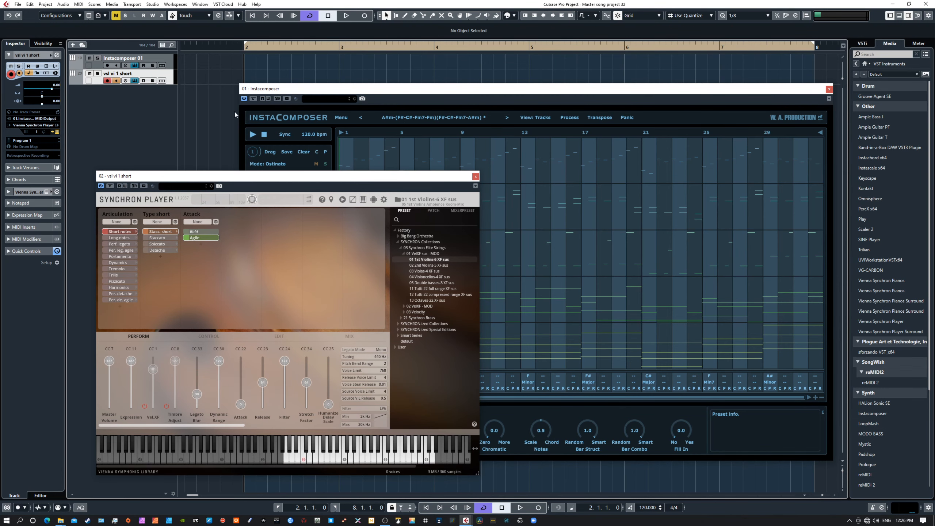
left_click_drag(288, 177, 264, 202)
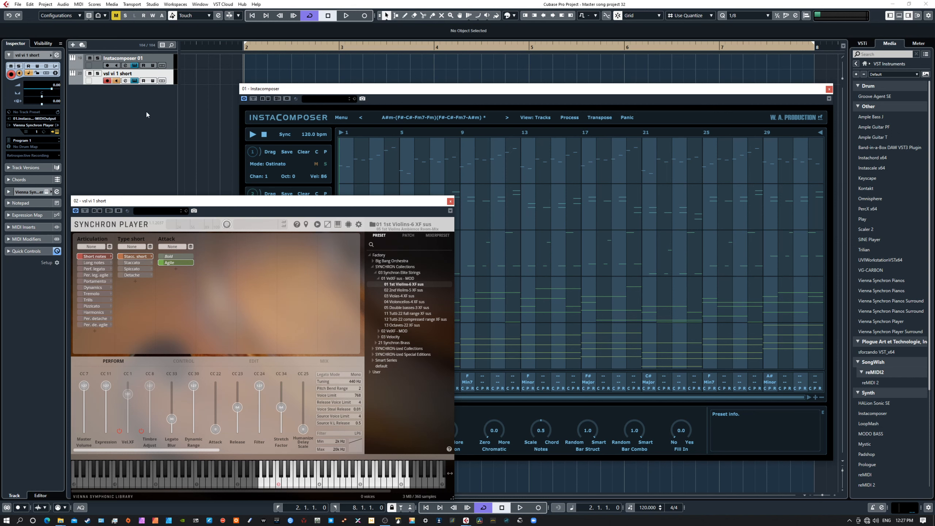
- Set the Input Transformer of the vsl vi 1 short track to Local and open its editor
left_click(56, 67)
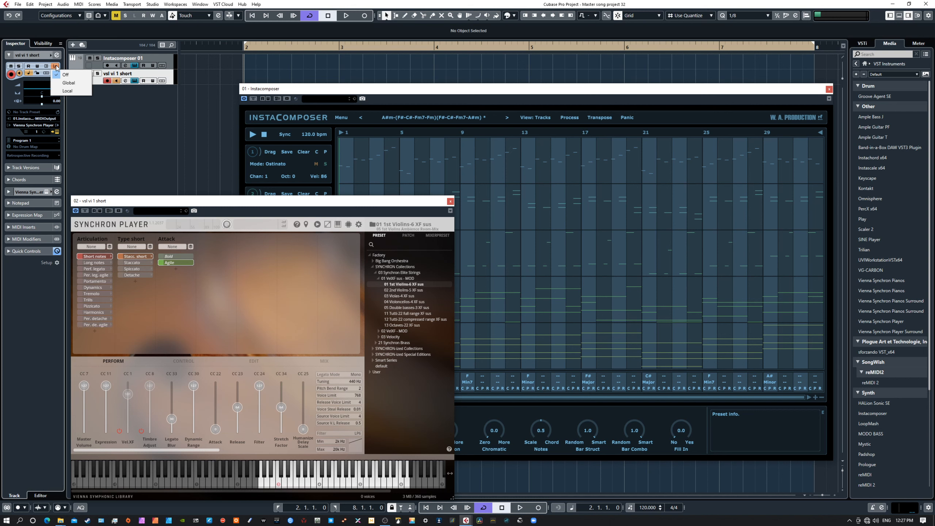
left_click(57, 91)
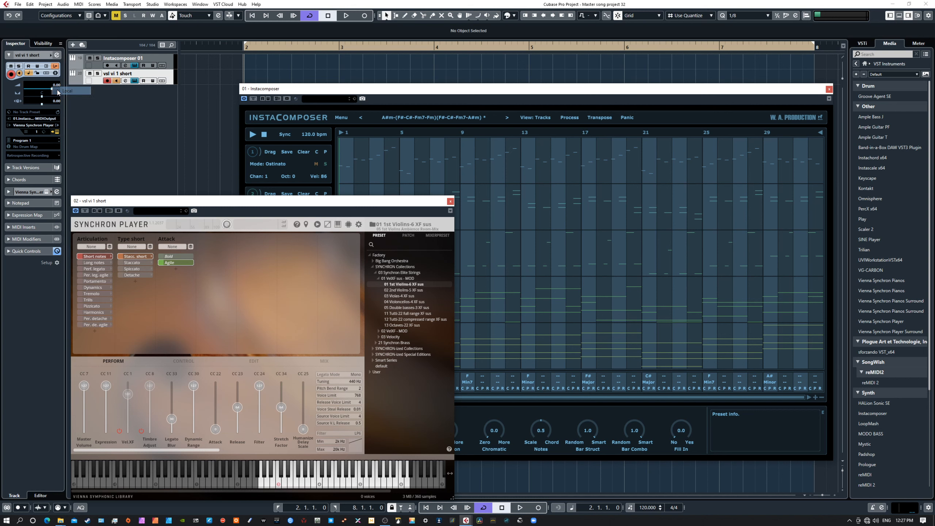
left_click(55, 67)
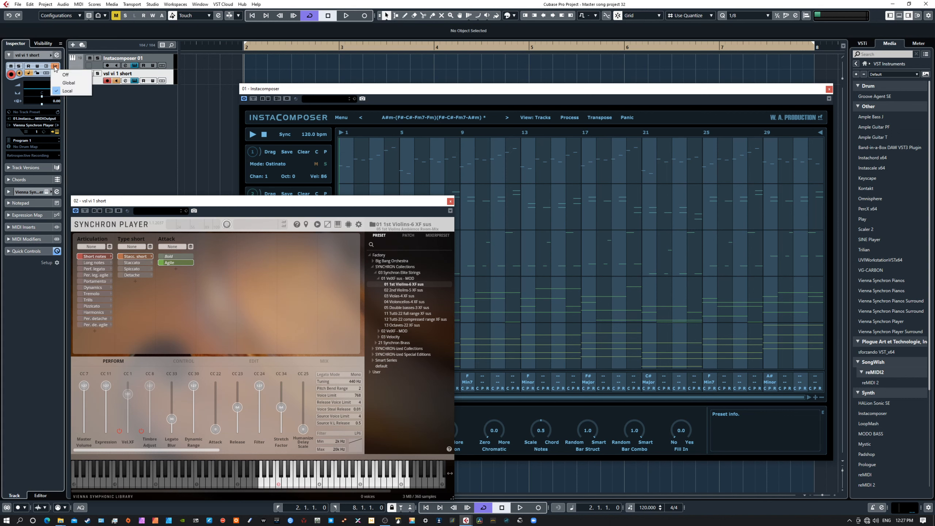
left_click(67, 90)
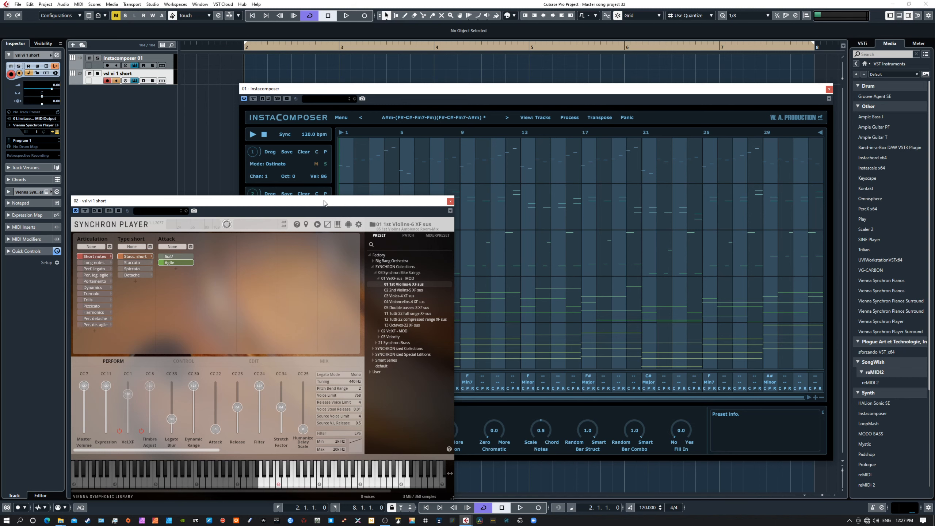
- Move the Synchron Player and Instacomposer windows out of the way and reposition the Input Transformer window
left_click_drag(321, 198, 214, 318)
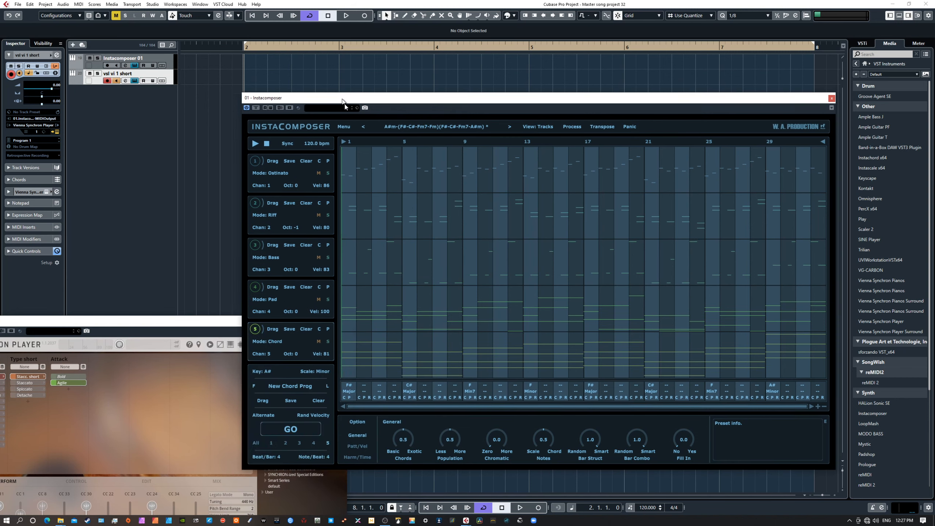
left_click_drag(352, 88, 199, 131)
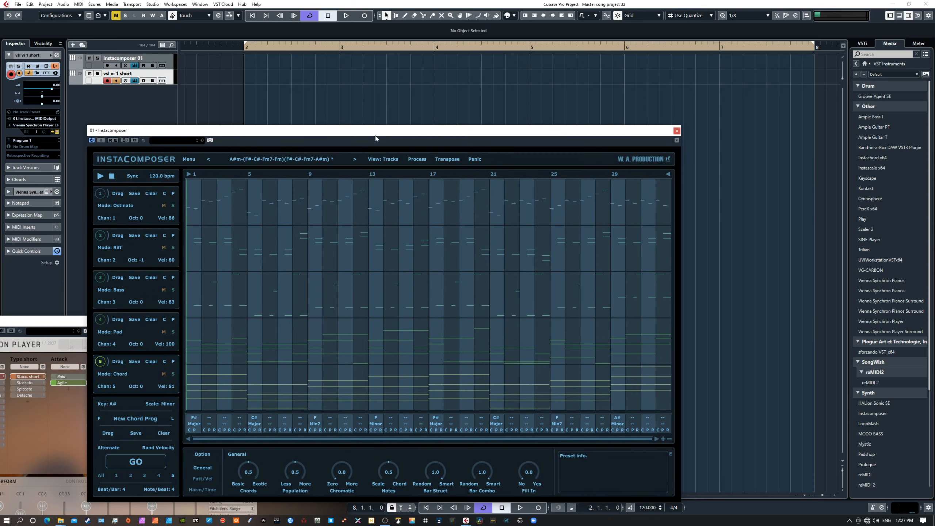
left_click_drag(384, 127, 0, 85)
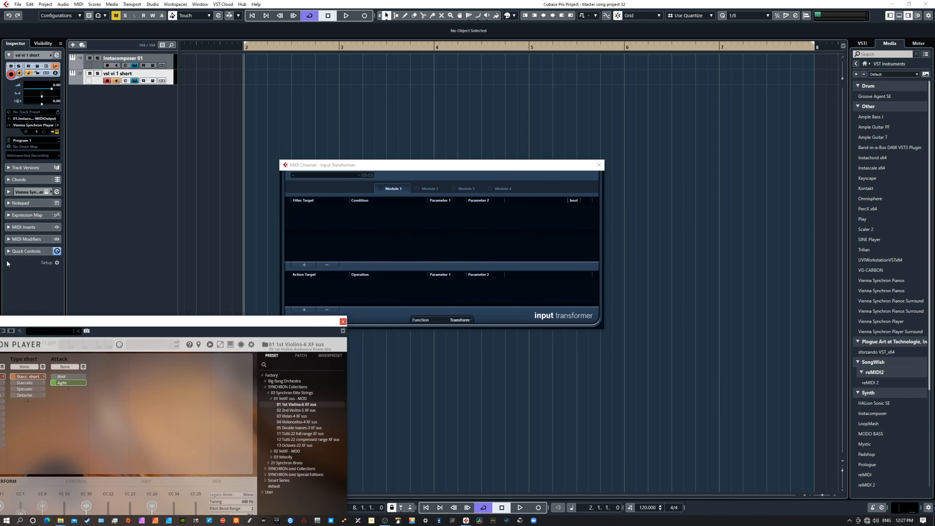
left_click_drag(123, 321, 0, 281)
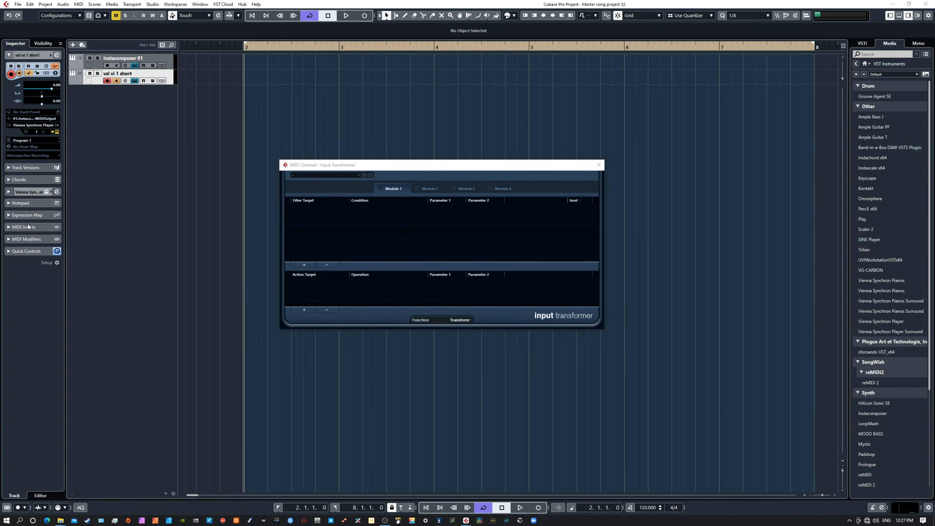
left_click_drag(324, 168, 338, 121)
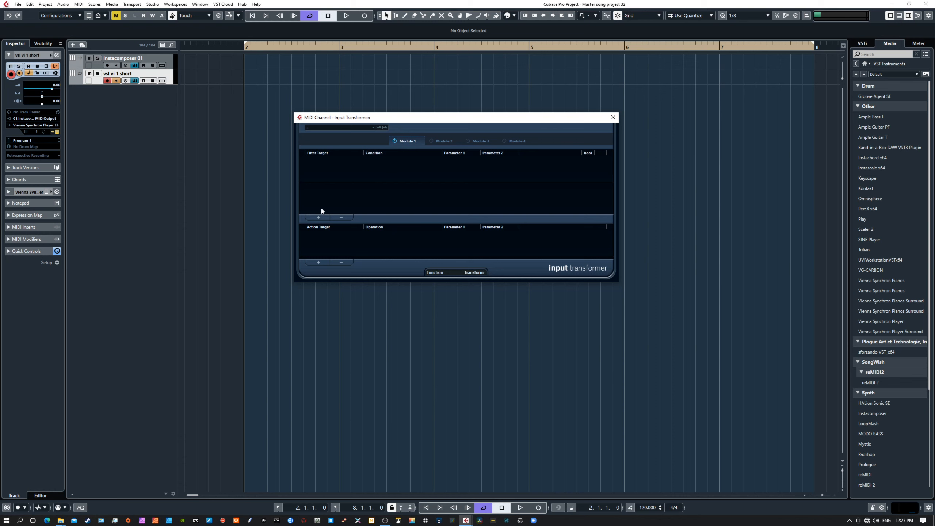
- Add a Module 1 condition for Channel Unequal 1 and set the Input Transformer function to Filter
left_click(318, 218)
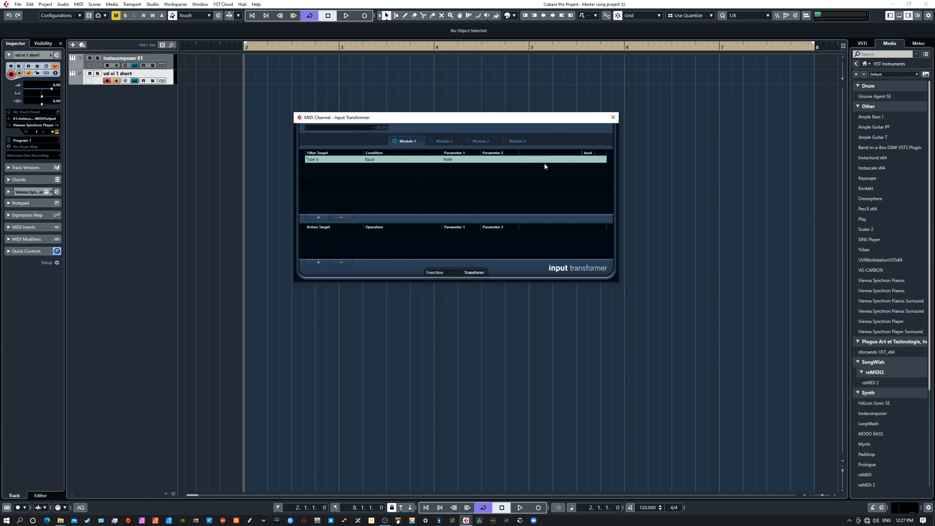
left_click(333, 161)
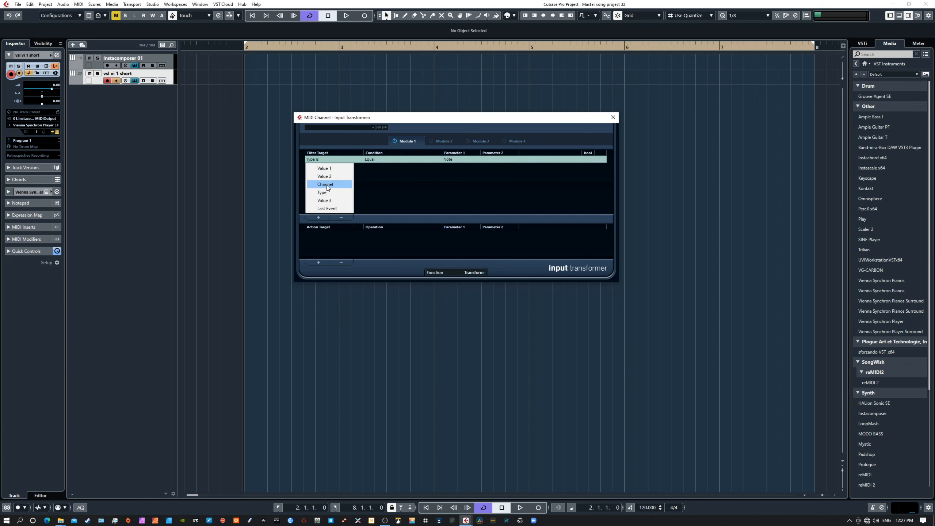
left_click(326, 185)
left_click(373, 159)
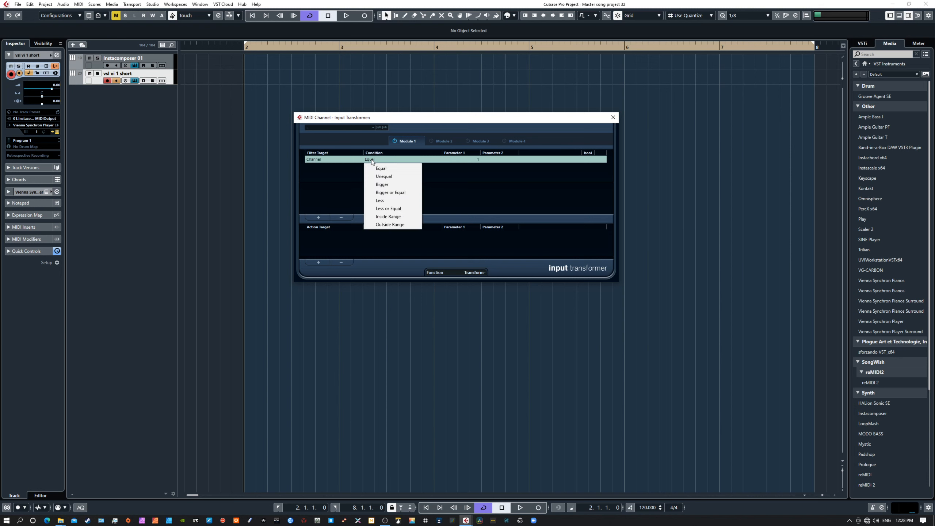
left_click(386, 177)
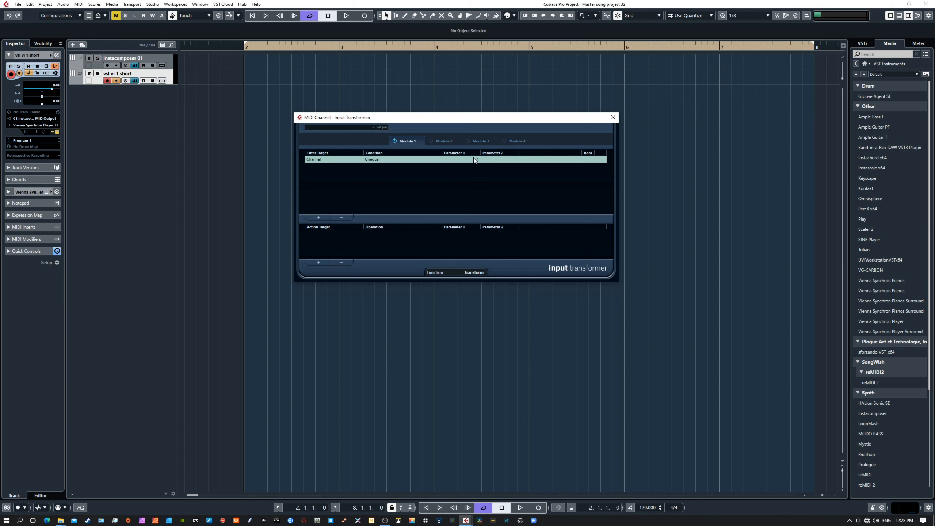
left_click(474, 272)
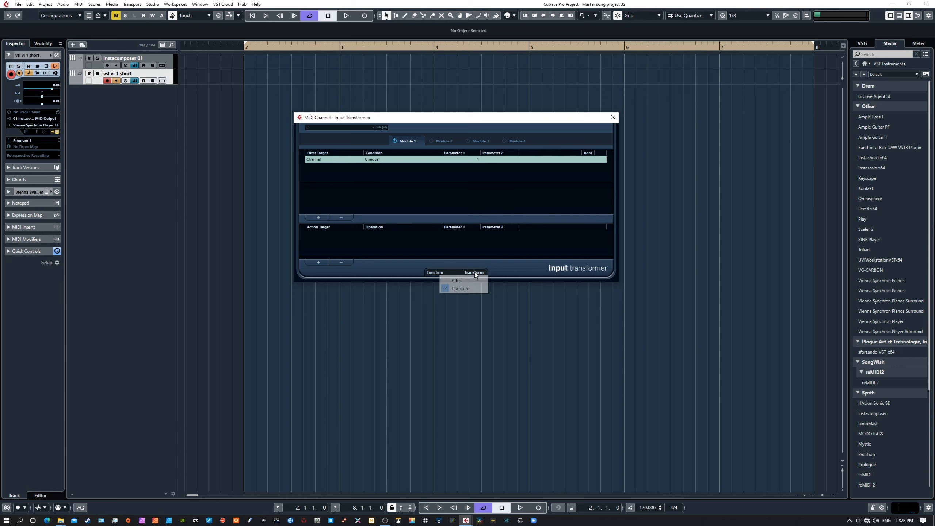
left_click(453, 281)
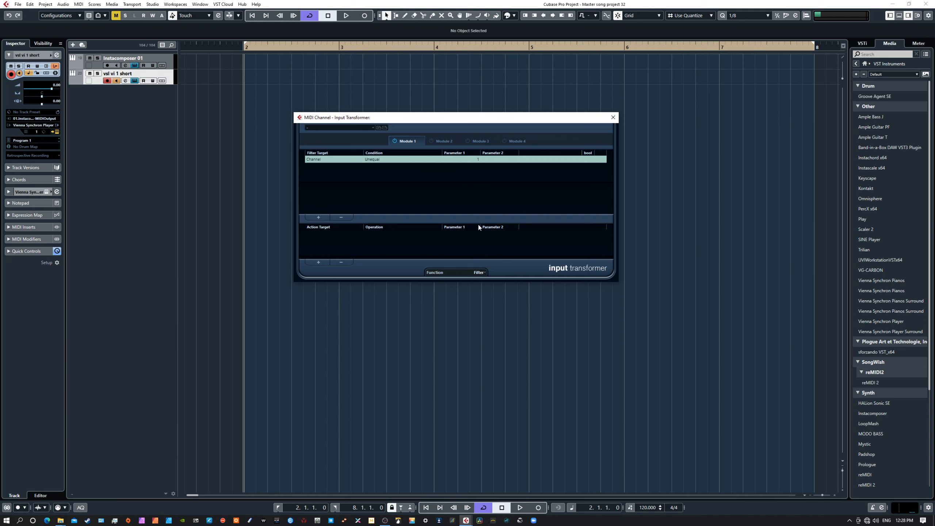
- Save the Input Transformer settings as the preset "channel 1 pass" and close the editor
left_click(379, 127)
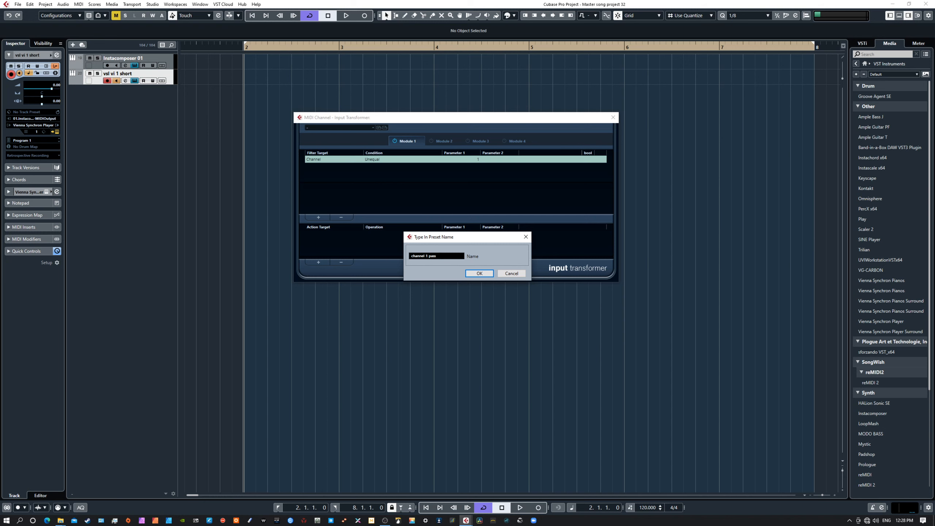
left_click(478, 273)
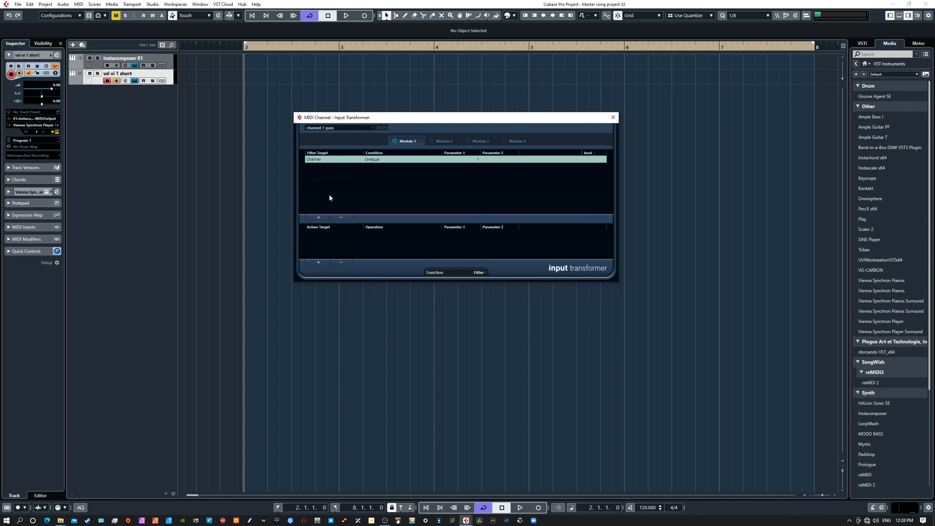
left_click(612, 119)
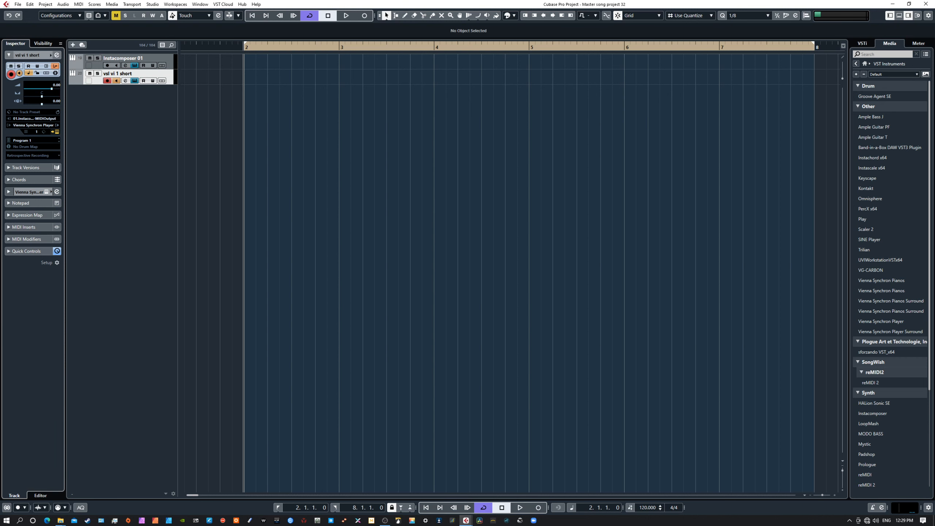
- Duplicate the vsl vi 1 short track and rename the copy "vsl vi 2 shorts"
left_click_drag(0, 108, 757, 94)
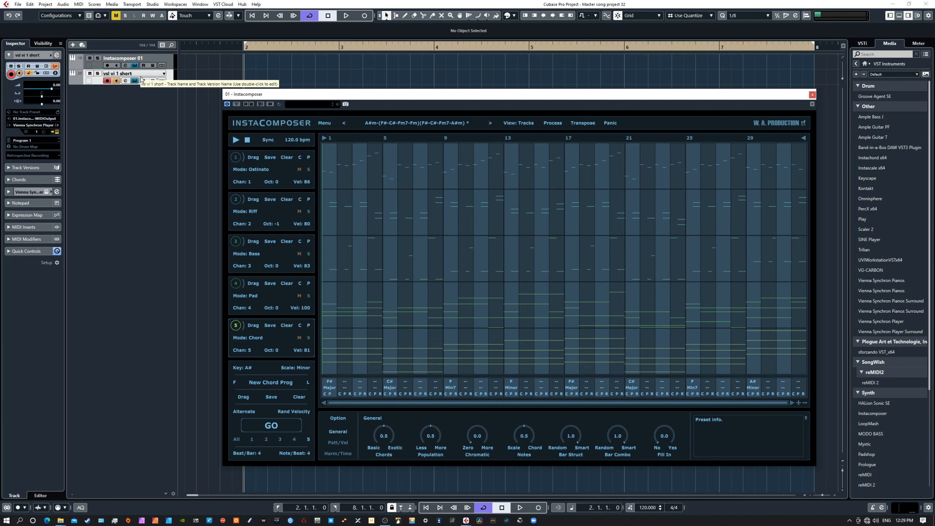
left_click_drag(382, 96, 0, 75)
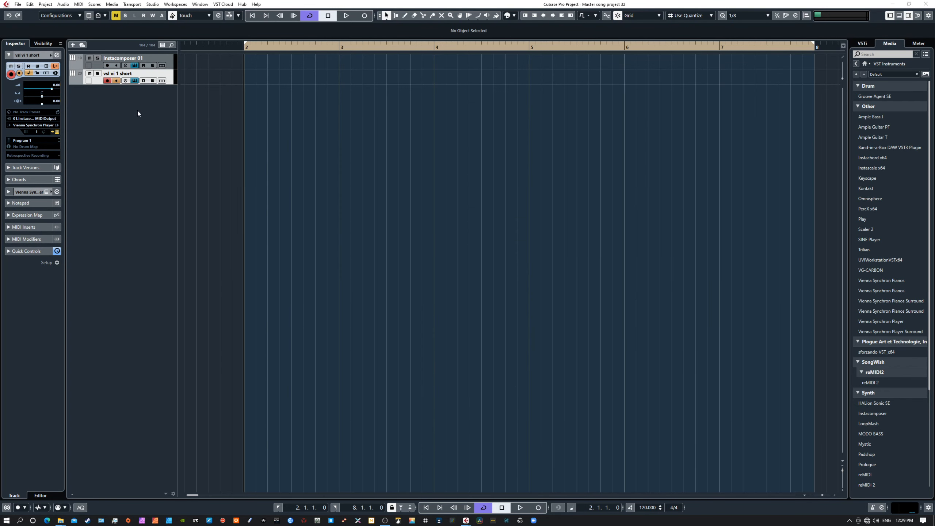
right_click(145, 78)
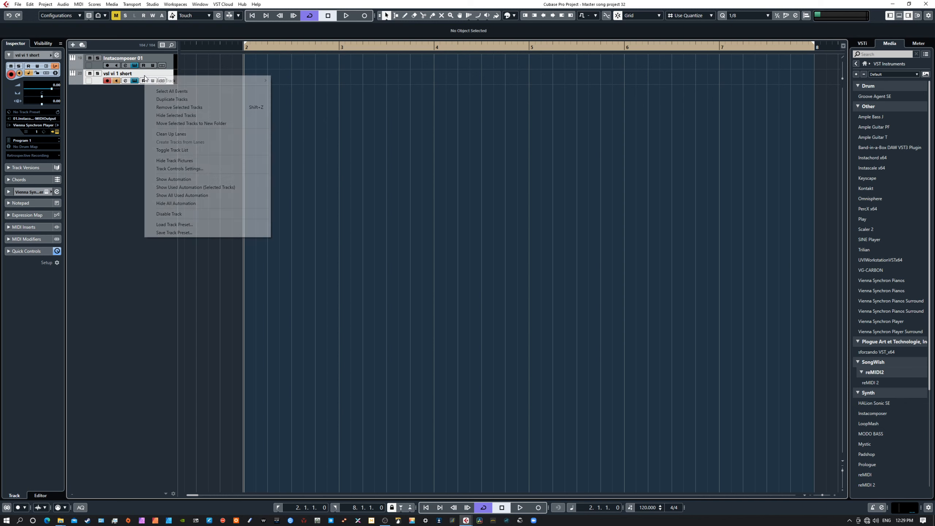
left_click(167, 100)
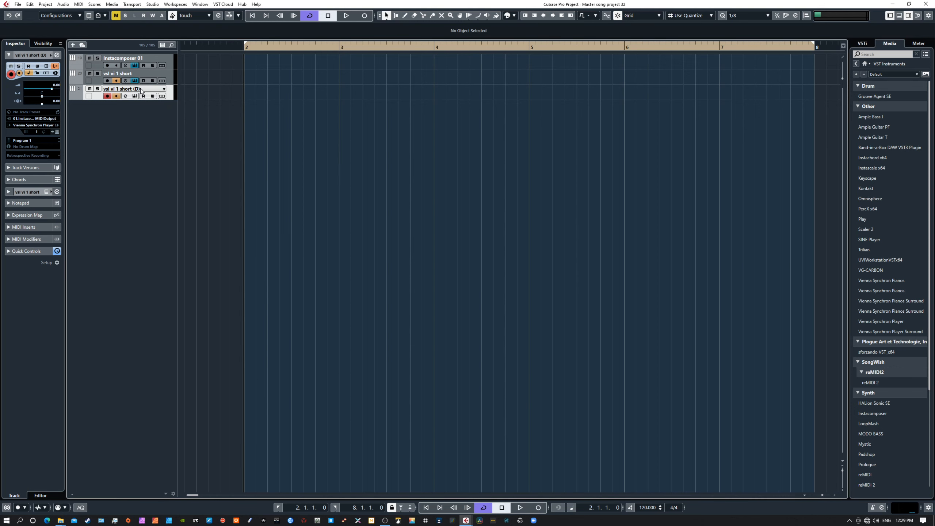
double_click(141, 89)
left_click_drag(142, 90, 121, 89)
type("2 shorts")
key("Return")
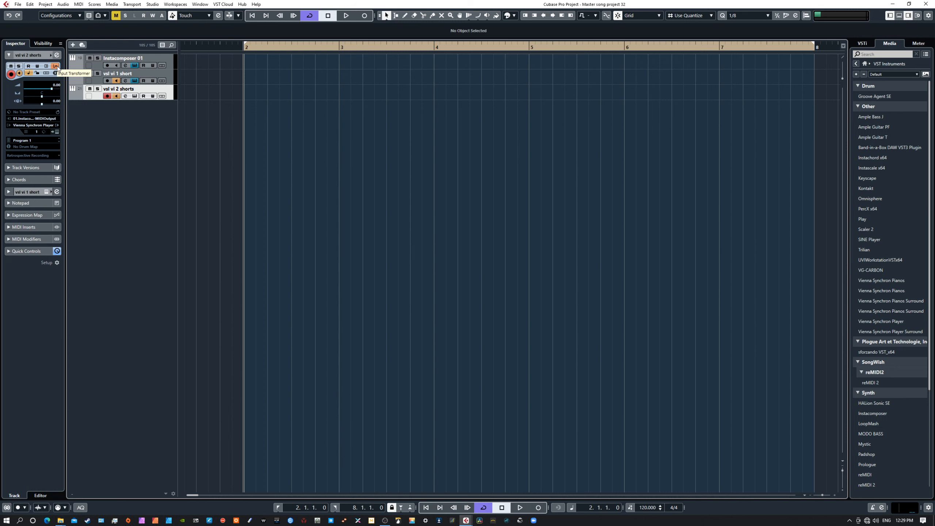
- Check the MIDI input routing of vsl vi 2 shorts and set its Input Transformer condition to Channel Unequal 2
left_click(36, 120)
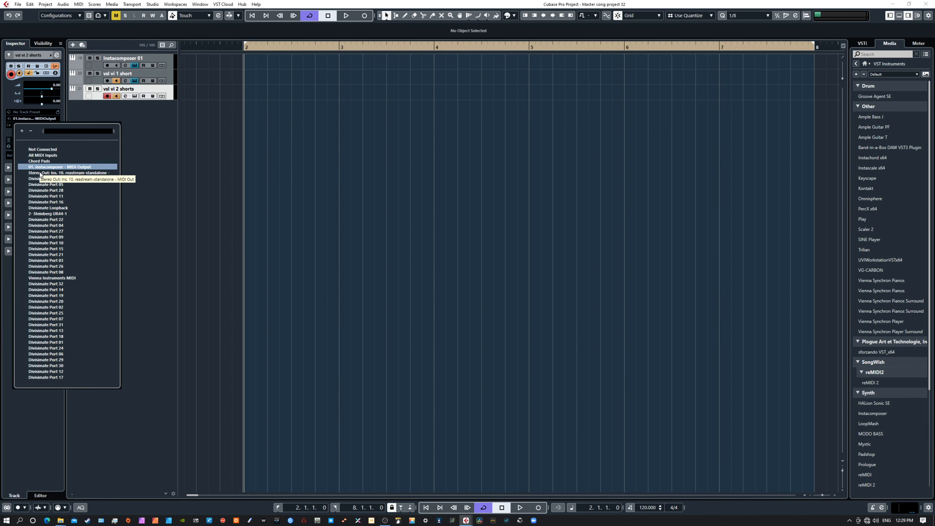
left_click(93, 107)
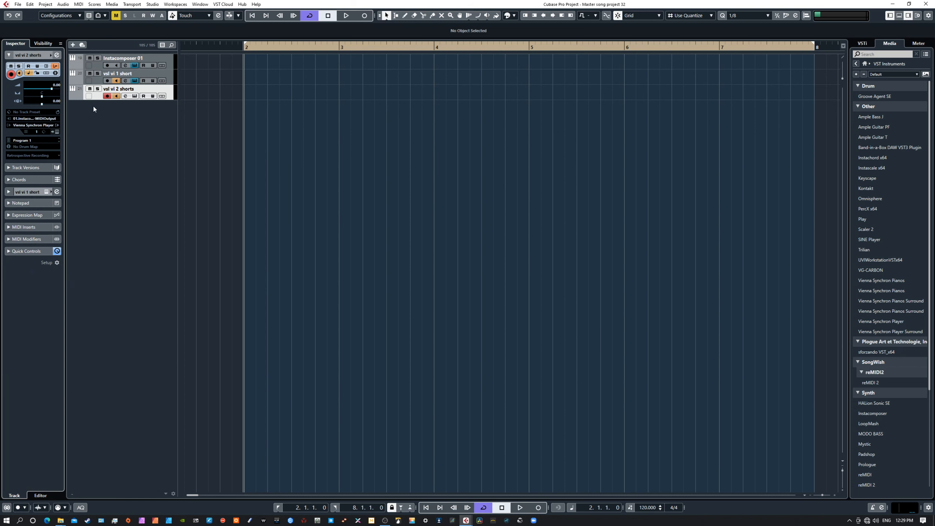
left_click(55, 67)
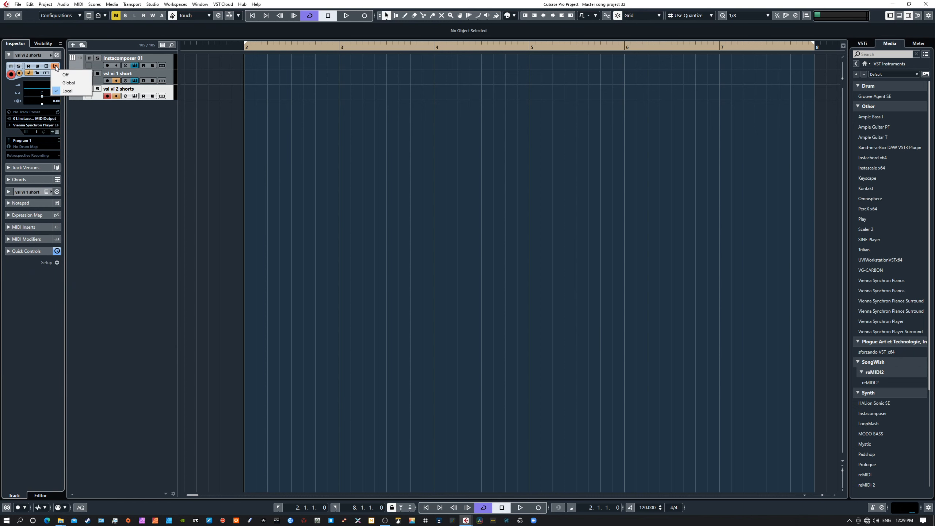
left_click(72, 92)
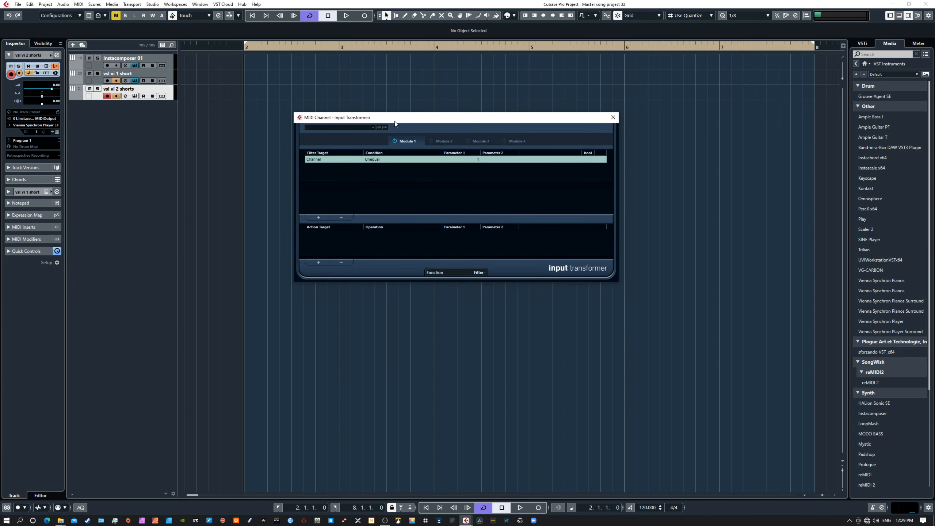
left_click_drag(392, 119, 364, 125)
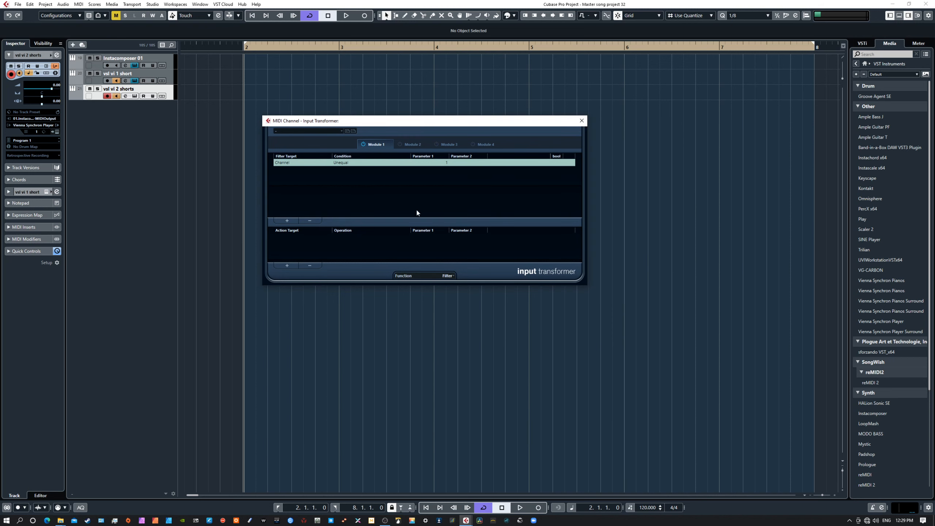
left_click(448, 163)
key("Return")
left_click(584, 122)
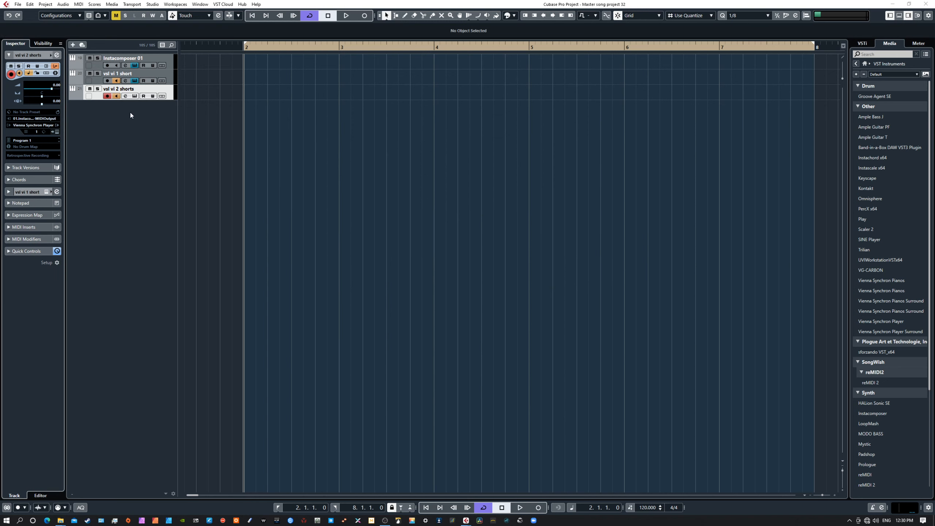
- Duplicate the vsl vi 2 shorts track and rename the copy "vsl bass"
right_click(140, 89)
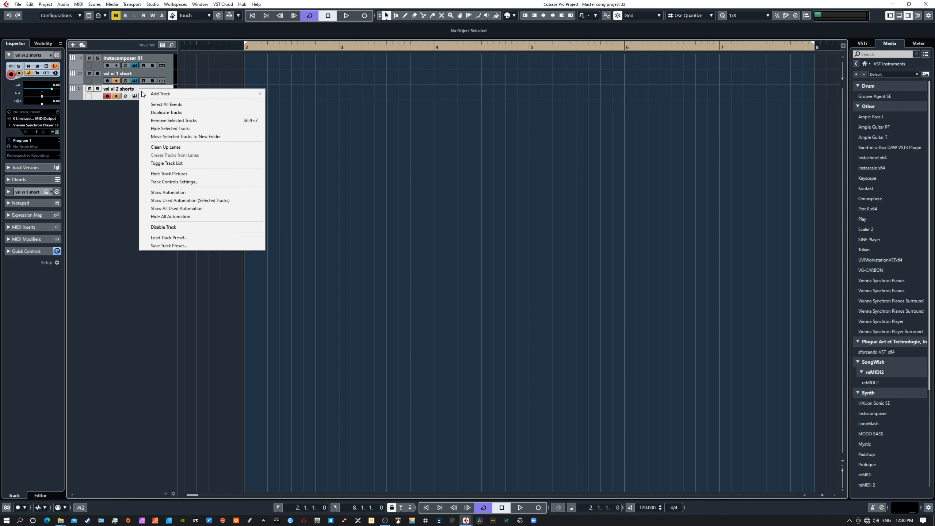
left_click(166, 113)
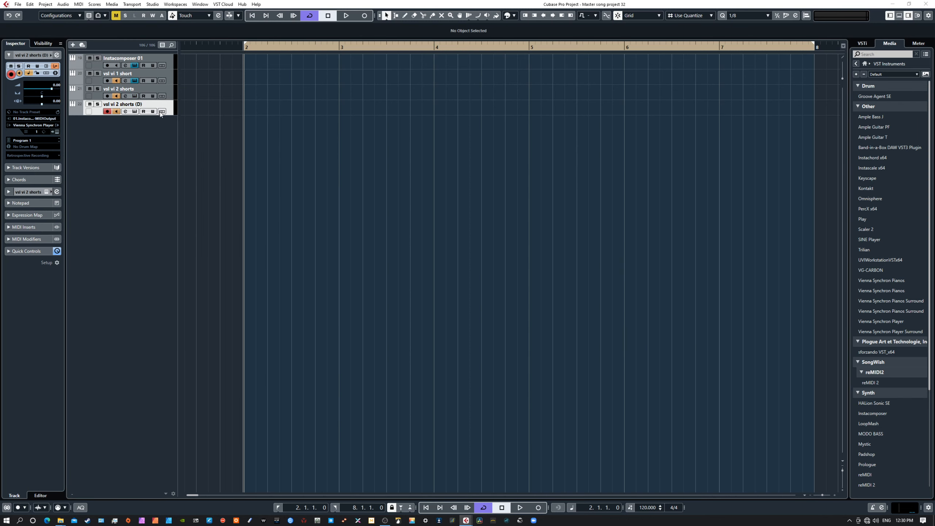
double_click(145, 104)
left_click_drag(145, 104, 111, 104)
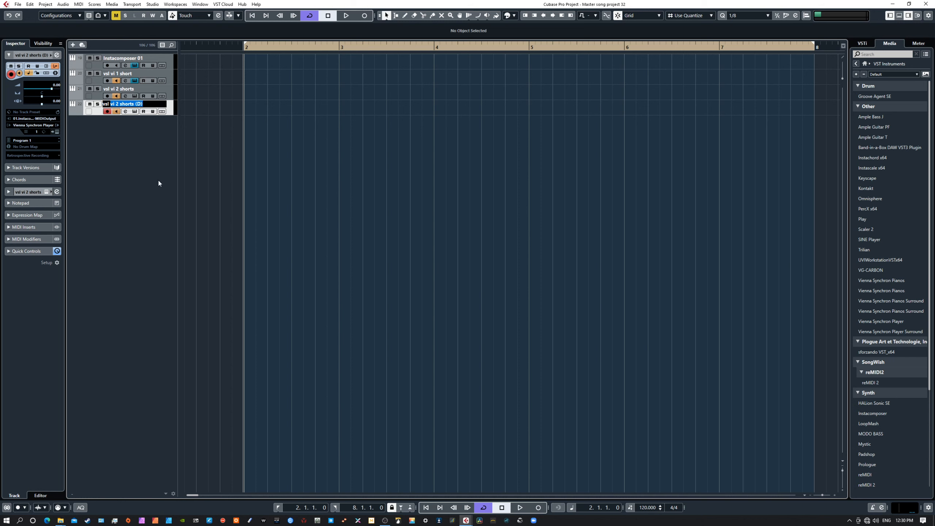
type("bass")
key("Return")
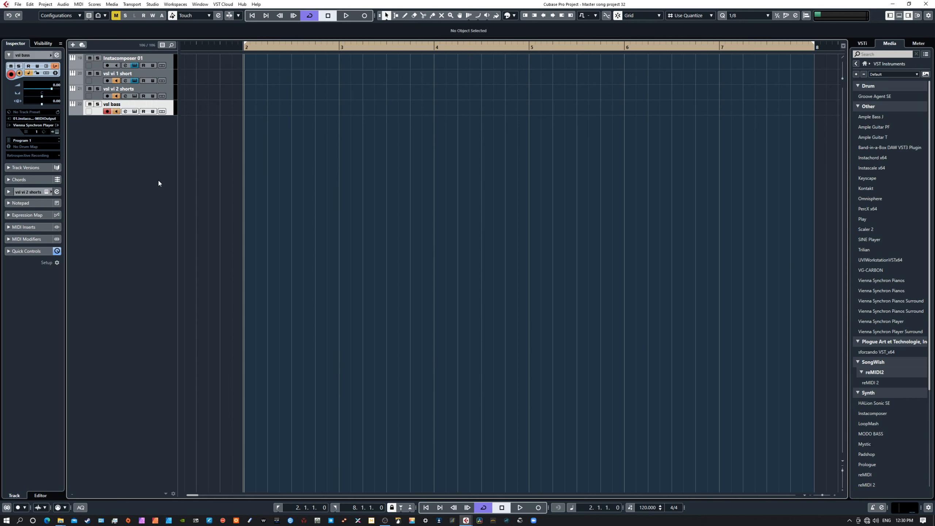
- Check the MIDI input routing of vsl bass and change its Input Transformer Unequal condition to Instacomposer's bass channel
left_click(37, 118)
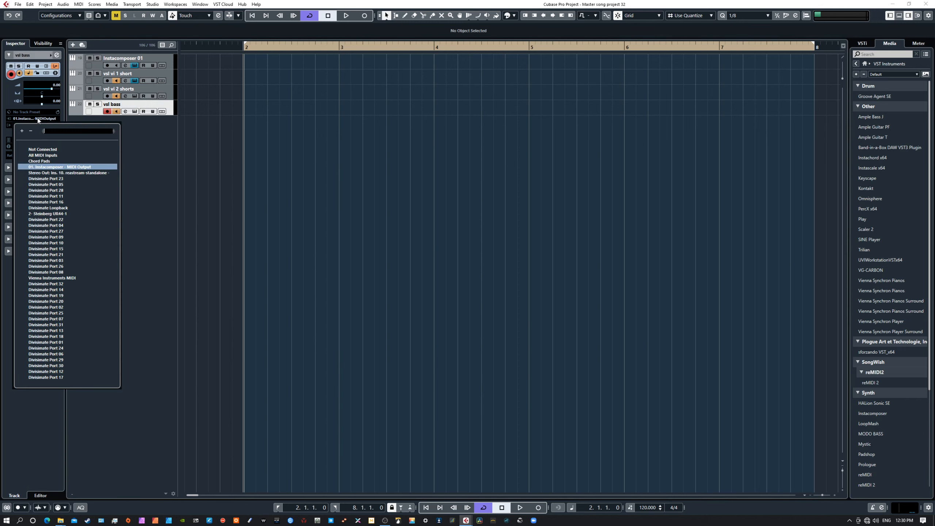
left_click(152, 154)
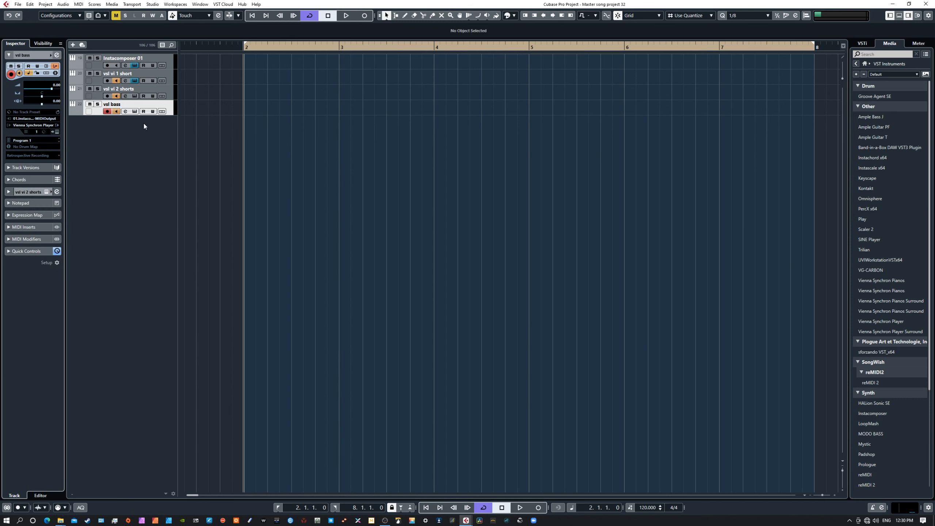
left_click(55, 66)
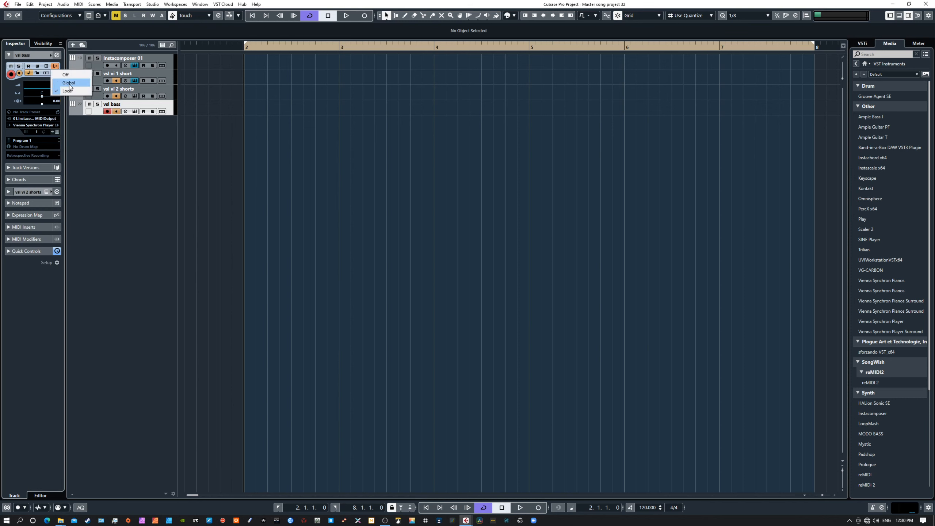
left_click(78, 94)
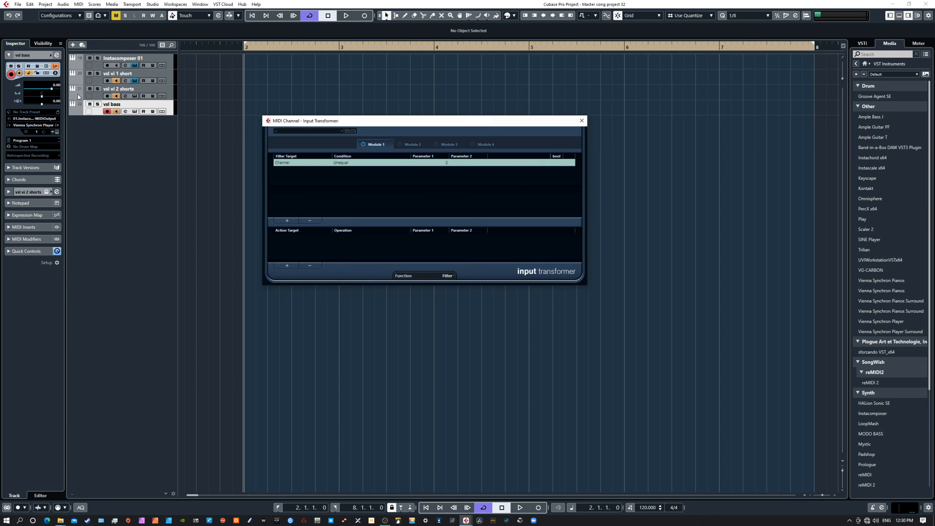
left_click(446, 163)
key("Return")
left_click(581, 121)
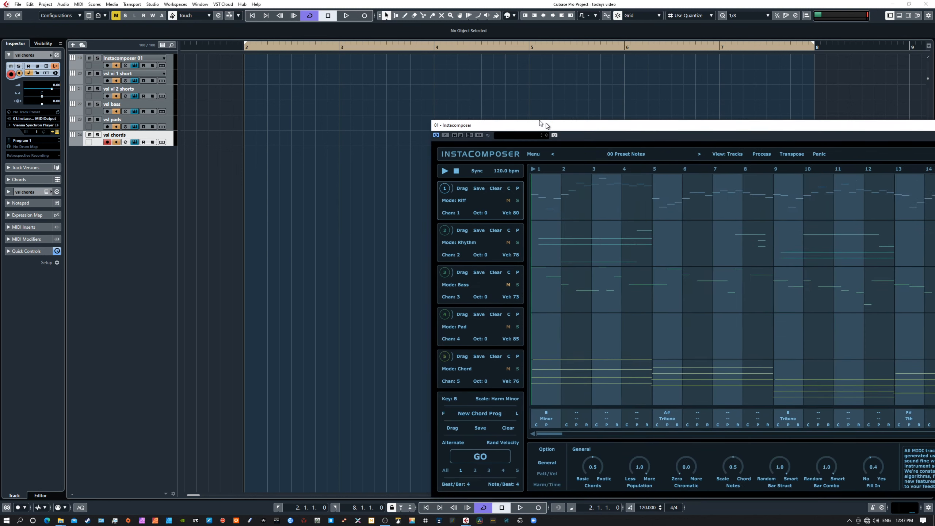
- Move the Instacomposer window out of the way and show the Synchron Player of vsl vi 1 short
left_click_drag(548, 122, 934, 180)
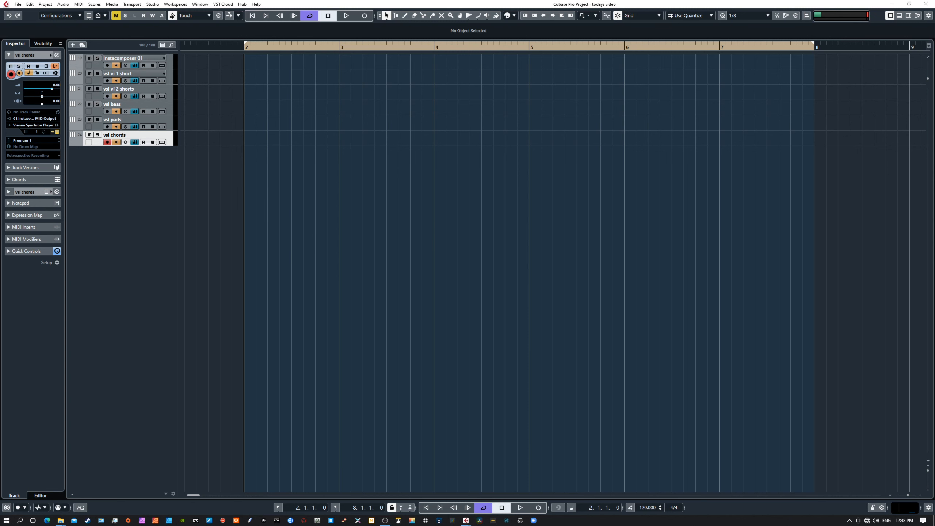
left_click_drag(0, 161, 549, 88)
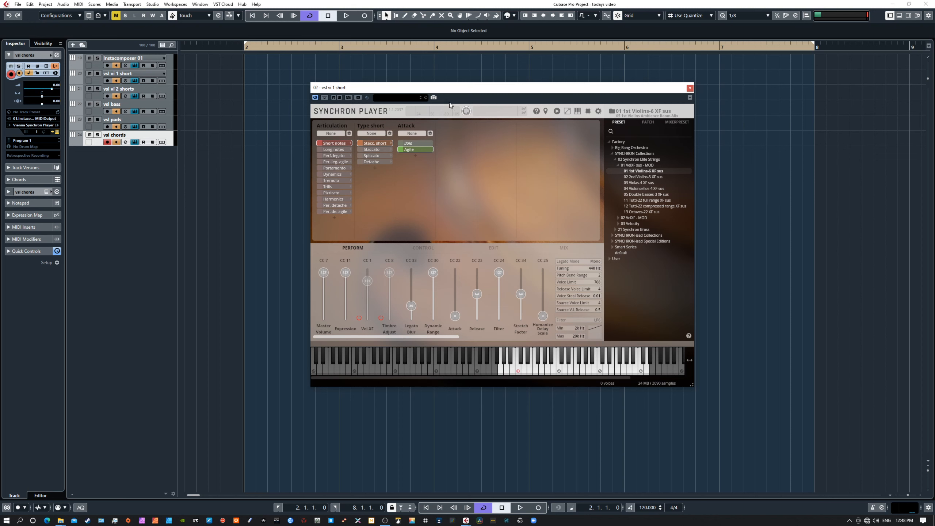
left_click_drag(427, 90, 608, 109)
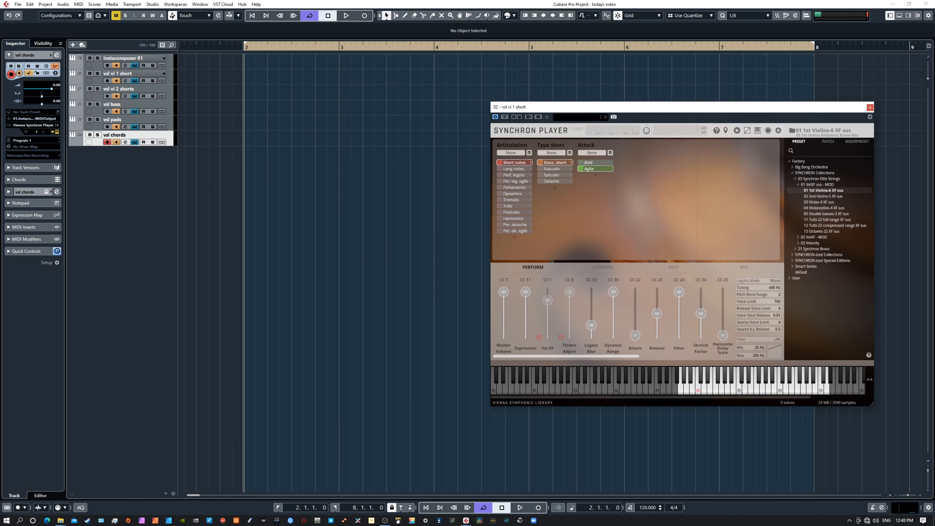
- Open the Synchron Player of vsl vi 2 shorts and set its Articulation keyswitch assignment to None
left_click(134, 96)
left_click_drag(424, 165, 526, 142)
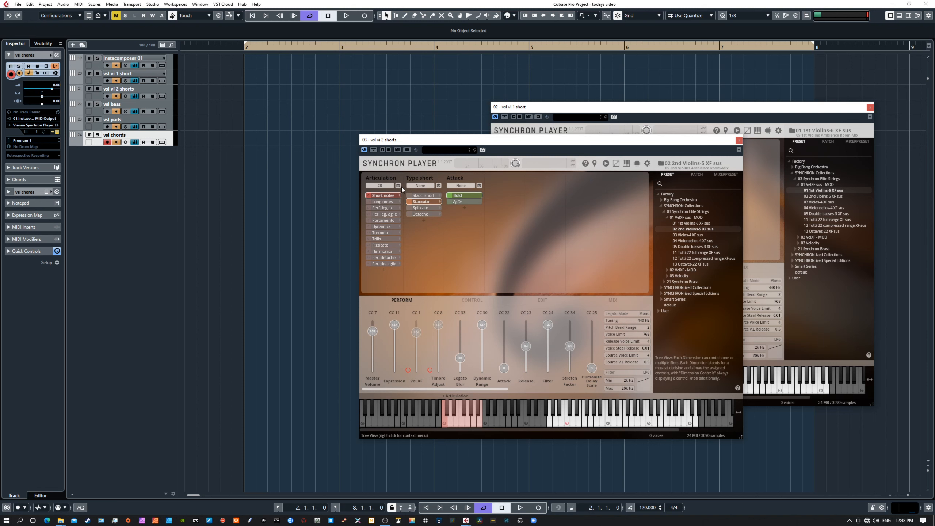
left_click(387, 185)
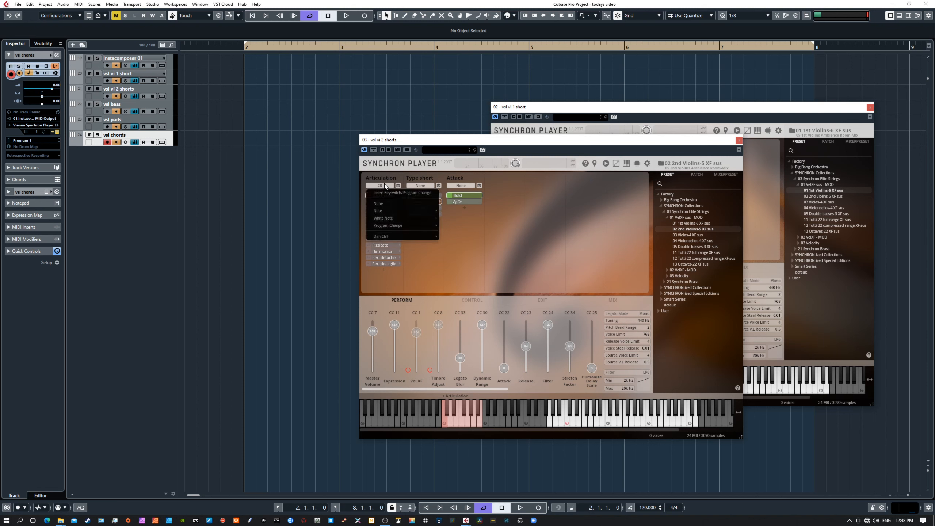
left_click(388, 203)
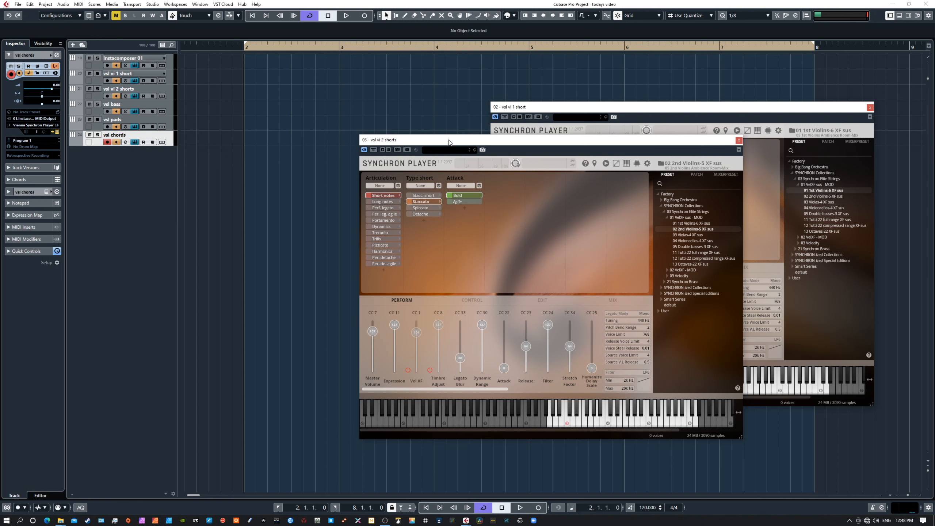
left_click_drag(446, 143, 550, 136)
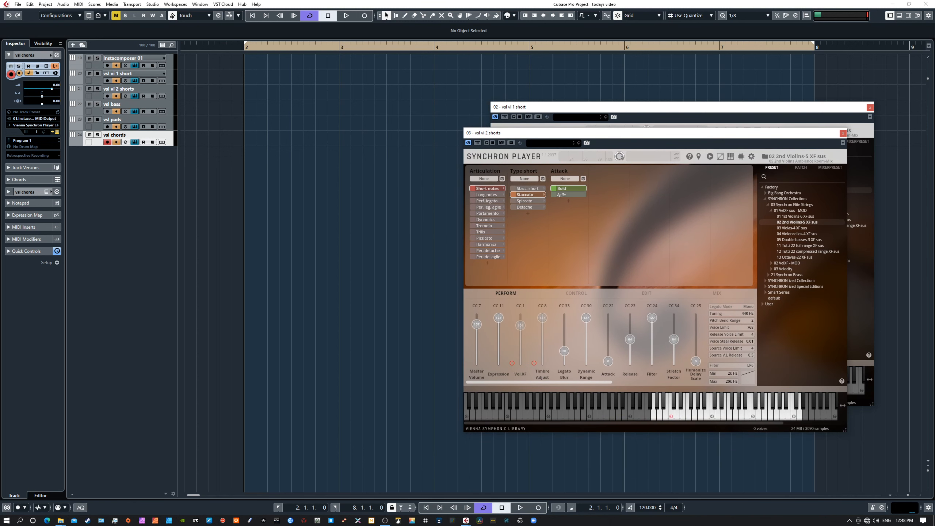
- Show the Synchron Player windows of vsl bass, vsl pads and vsl chords, and audition a note on the chords player
left_click_drag(0, 228, 426, 146)
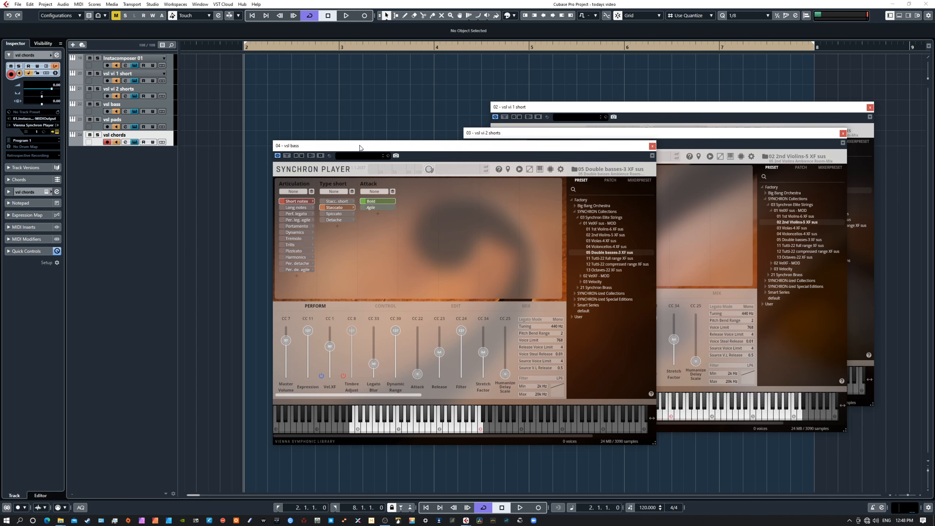
left_click_drag(359, 145, 520, 125)
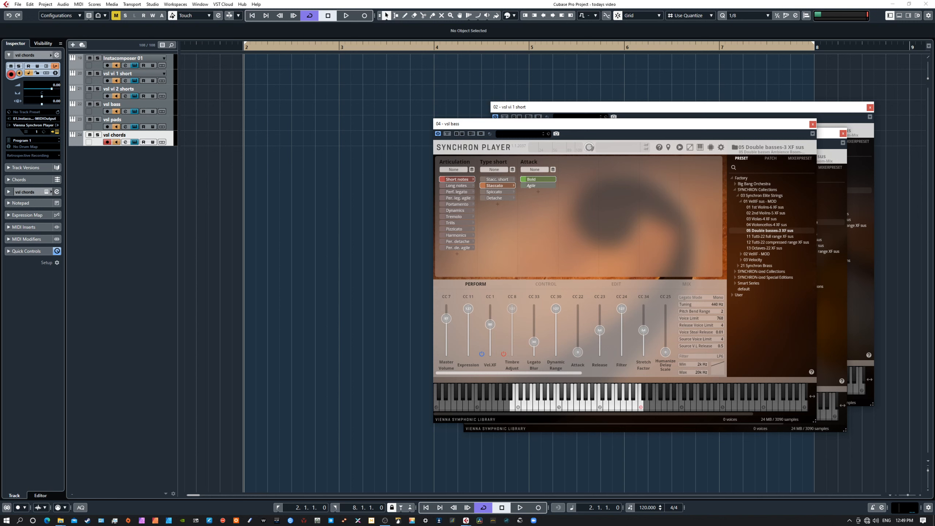
left_click_drag(0, 118, 420, 126)
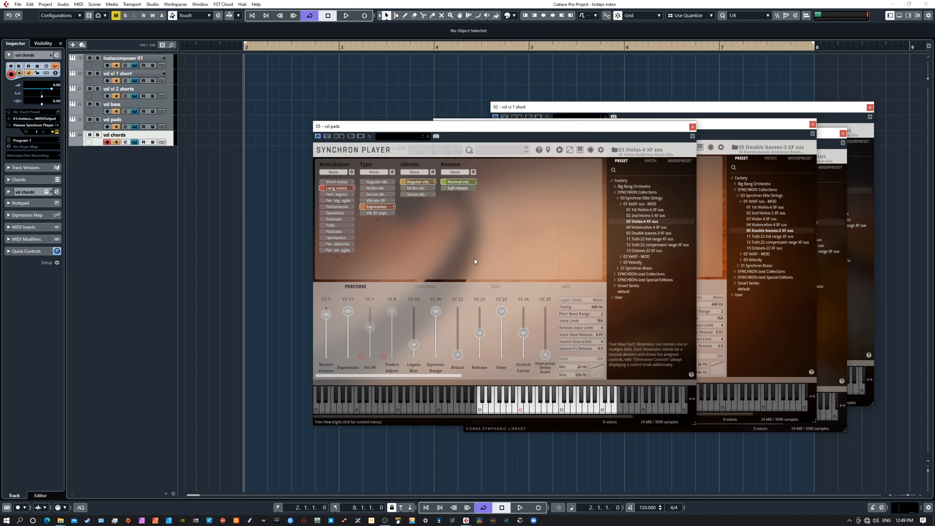
left_click_drag(464, 126, 566, 105)
left_click_drag(0, 156, 590, 95)
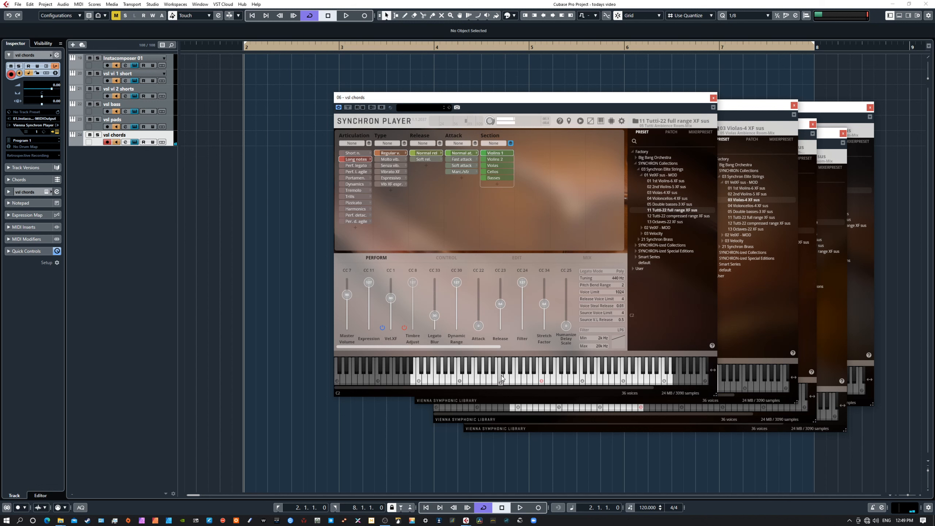
left_click(439, 377)
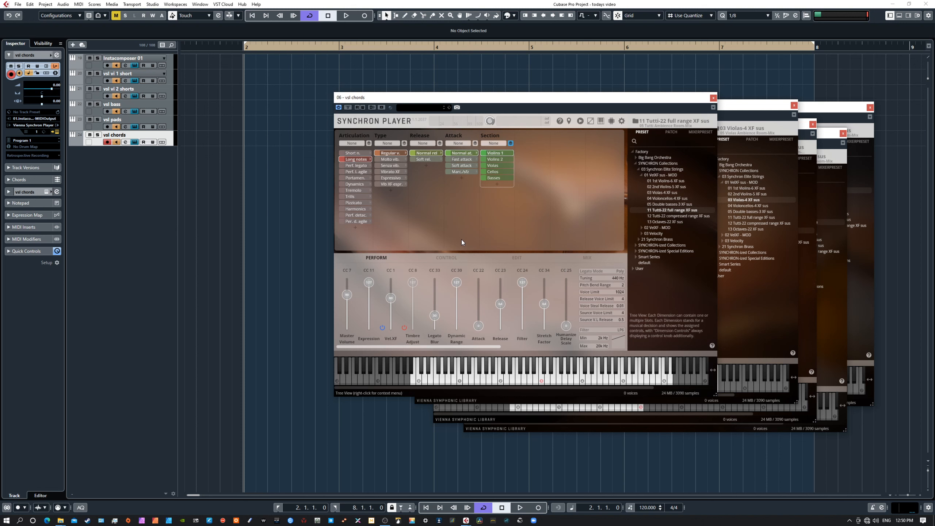
- Return to the Instacomposer window, play the 00 Preset Notes preset through the routed tracks and stop playback
left_click_drag(473, 99, 496, 130)
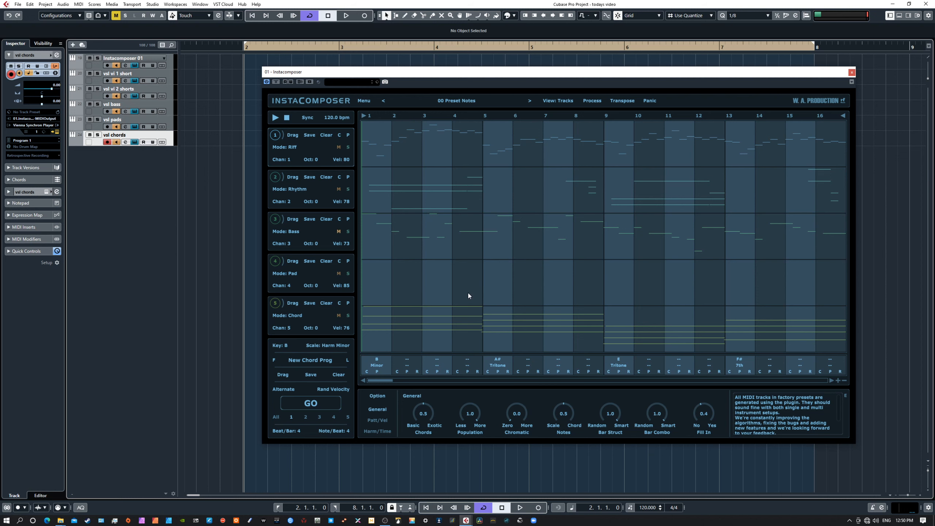
left_click(275, 117)
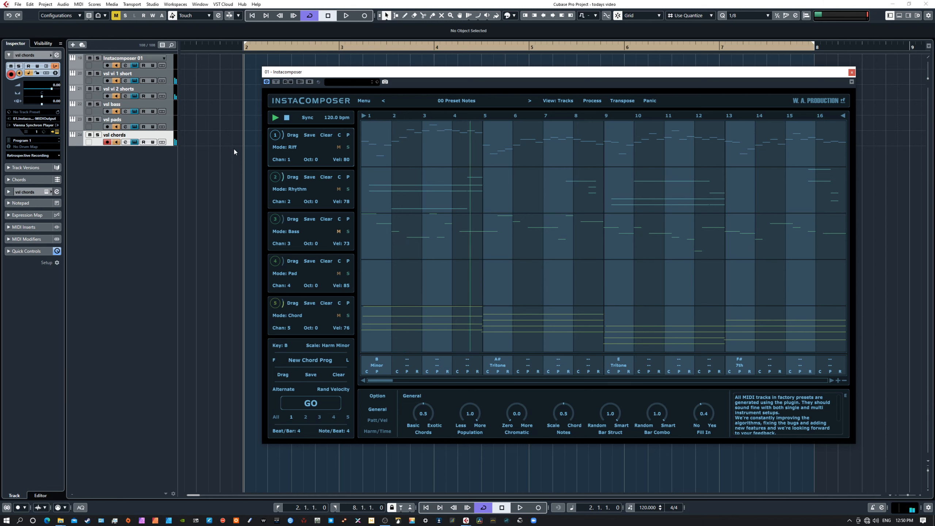
left_click(287, 118)
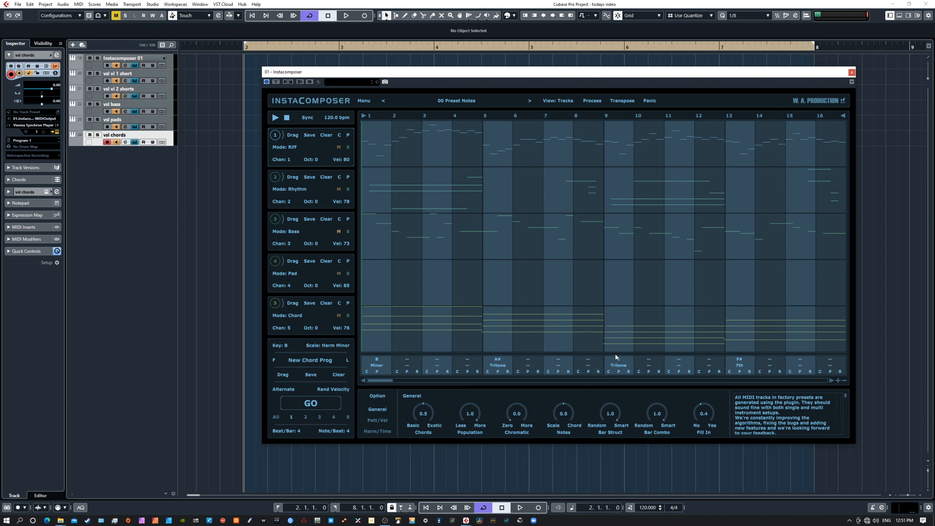
- Play the 00 Preset Notes preset, raise track 3 Bass to octave +1, and play it again to compare
left_click(275, 119)
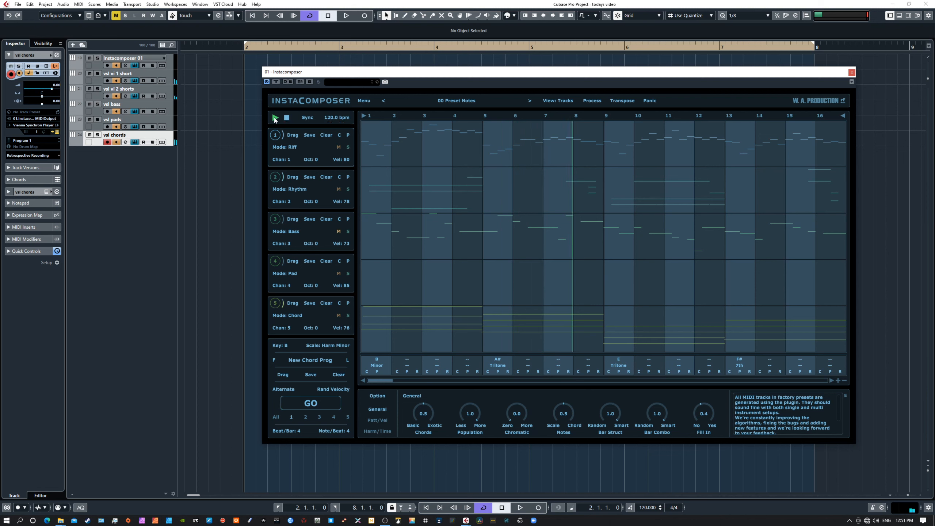
left_click(287, 118)
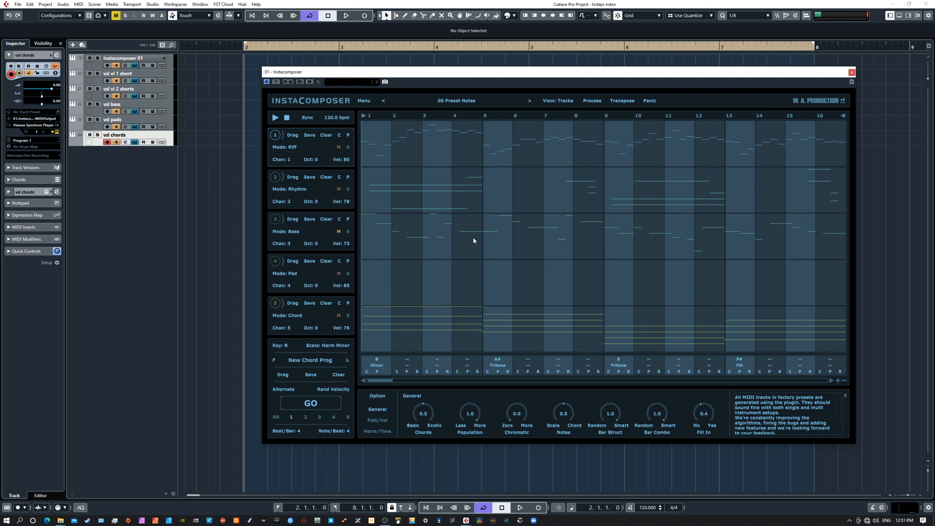
left_click(310, 245)
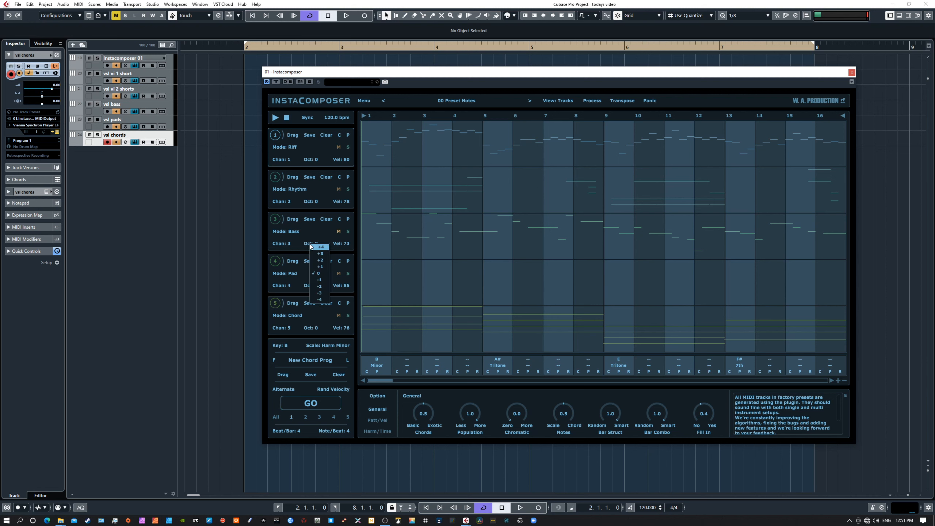
left_click(321, 267)
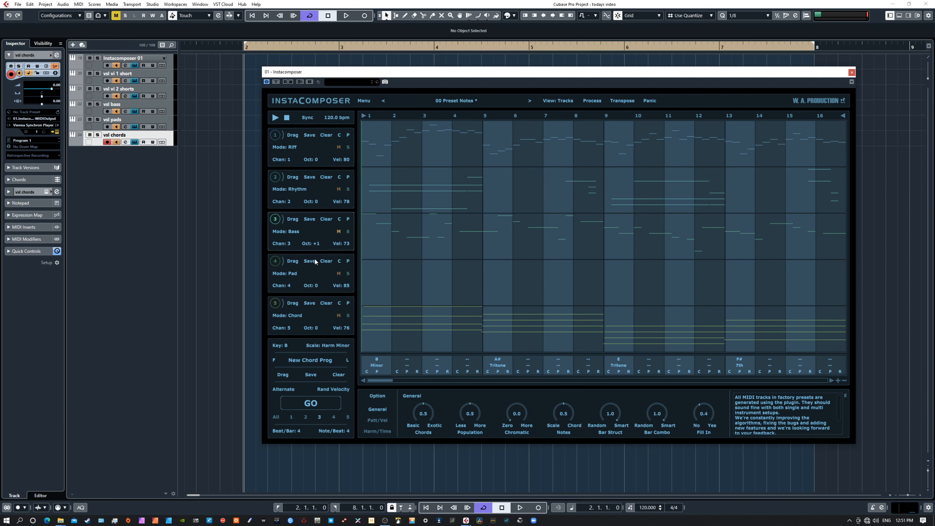
left_click(276, 118)
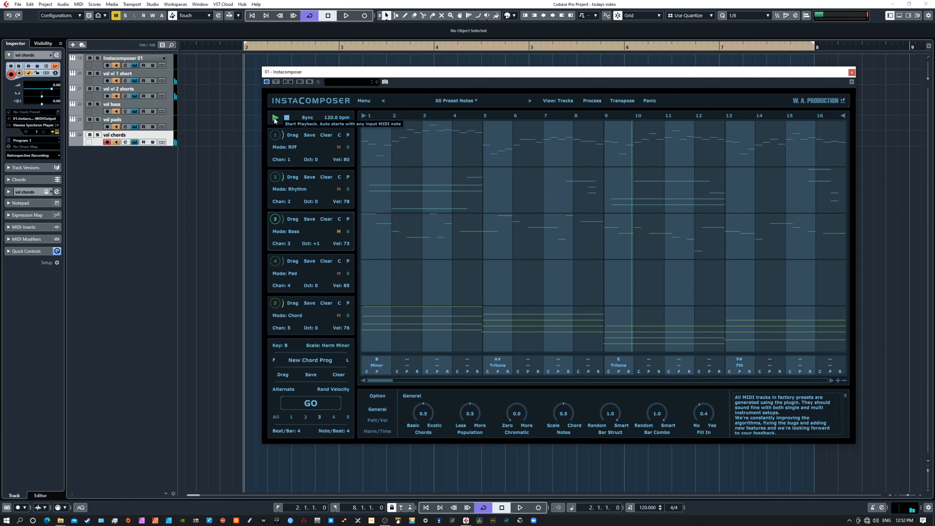
left_click(286, 118)
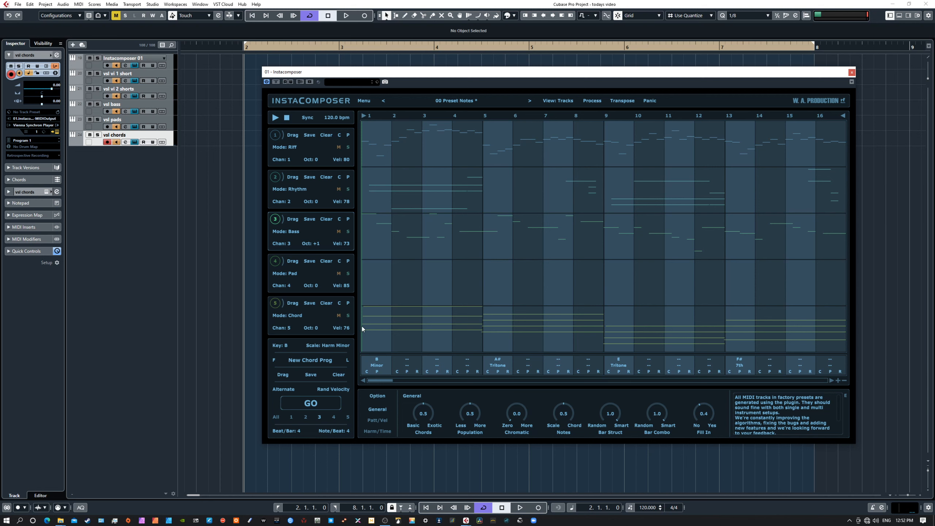
- Return the track 3 Bass octave to 0 and audition the preset again
left_click(308, 244)
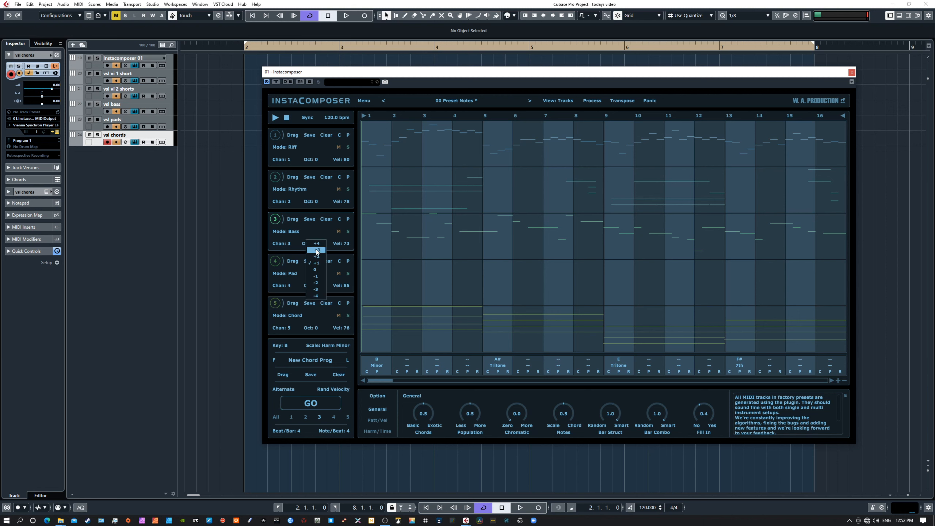
left_click(312, 270)
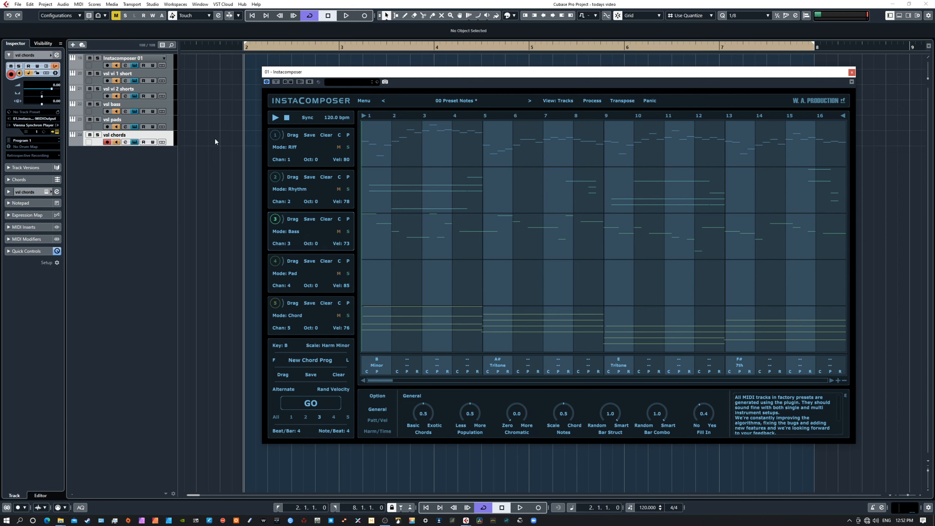
left_click(276, 118)
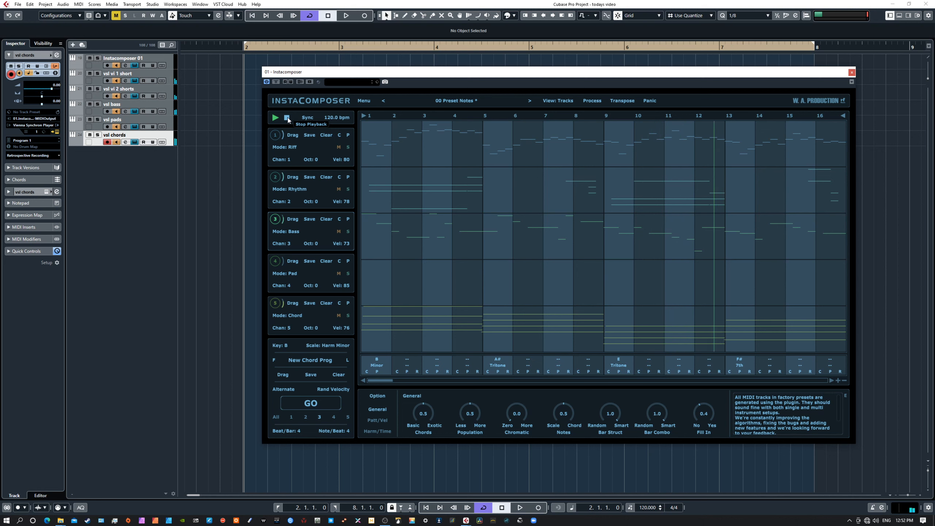
left_click(286, 118)
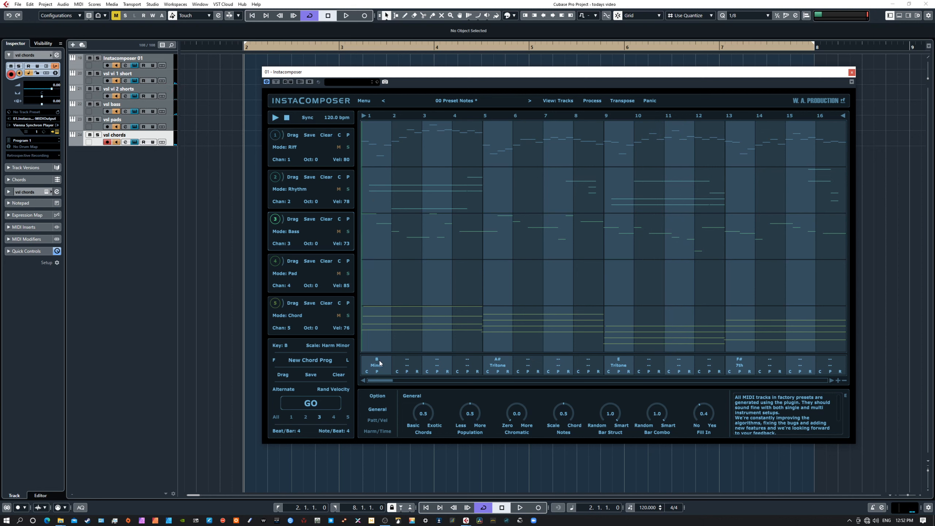
- Generate Pad notes for track 4 only and play all tracks to hear them
left_click(277, 265)
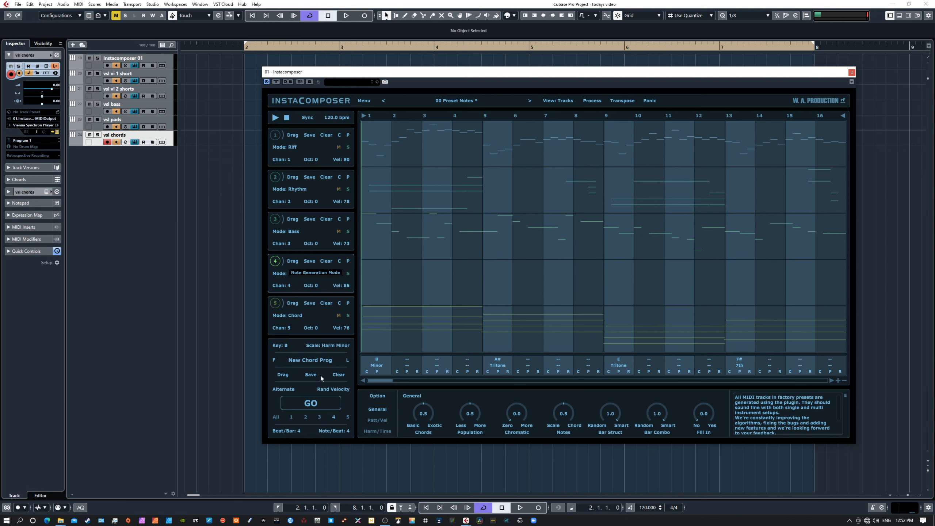
left_click(334, 417)
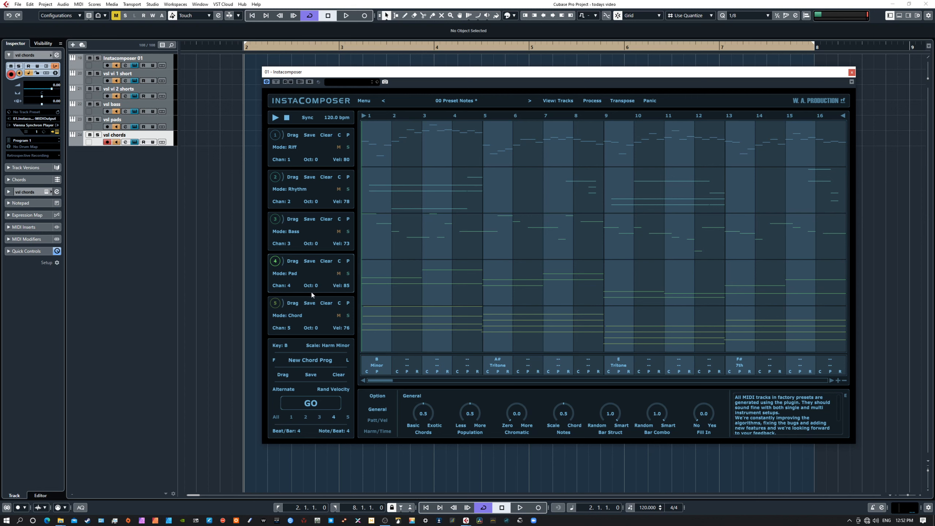
left_click(275, 118)
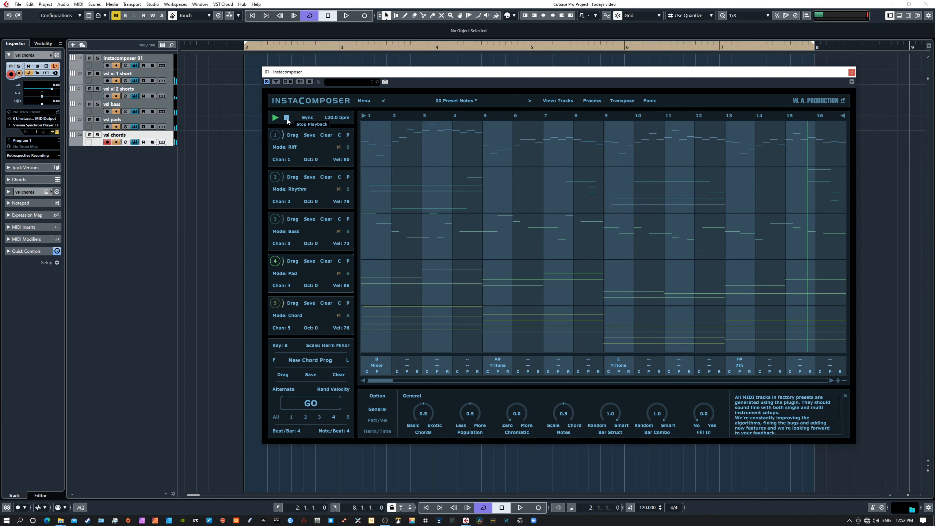
left_click(286, 118)
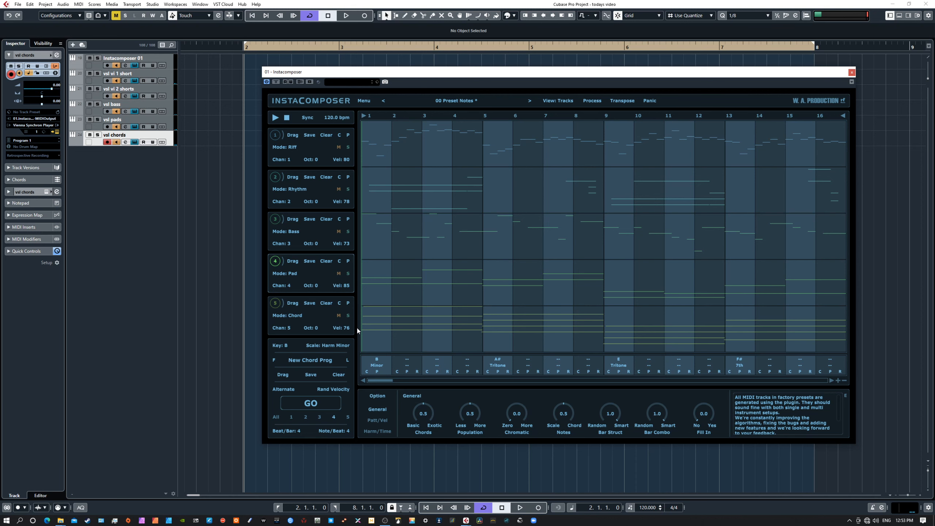
- Load the 2b4-2Beats2Notes-Dm-(Dm-C-A#-C) preset from Factory 04 Time Bonus, discarding the unsaved changes
left_click(472, 101)
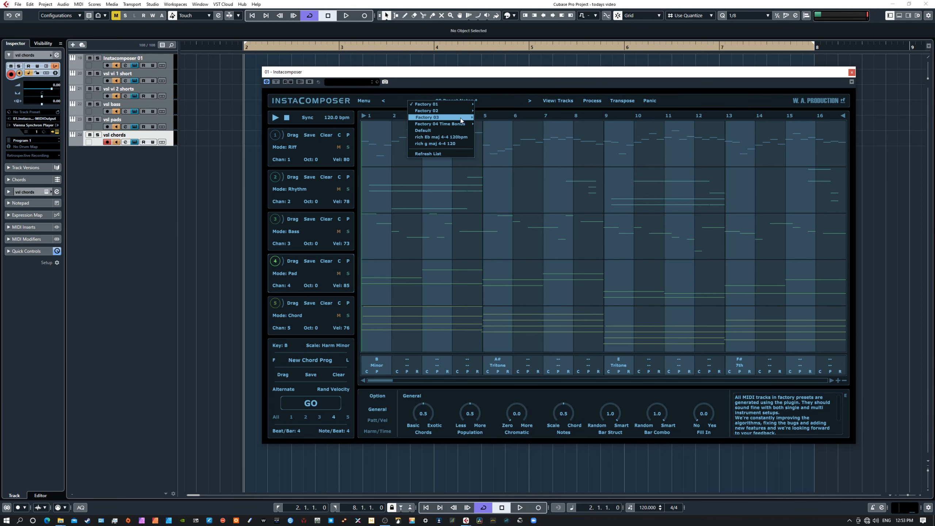
mouse_move(455, 125)
left_click(504, 125)
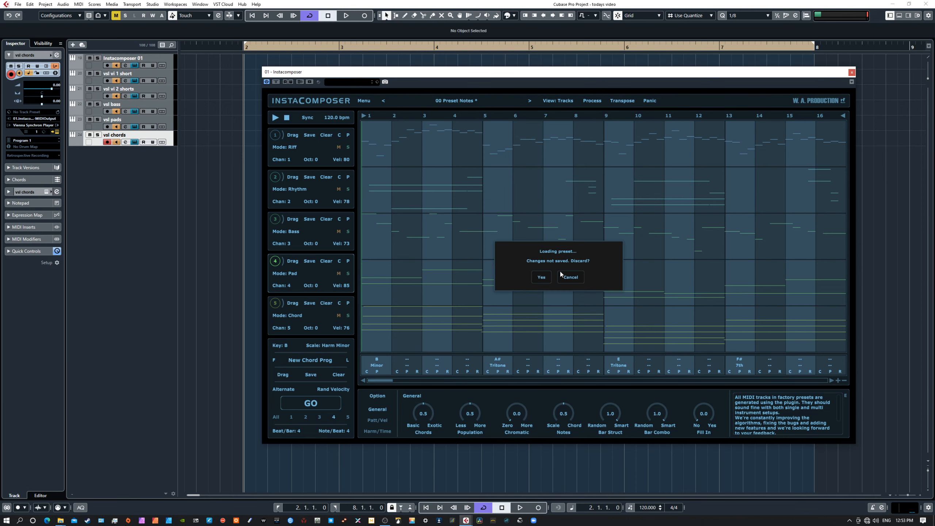
left_click(537, 278)
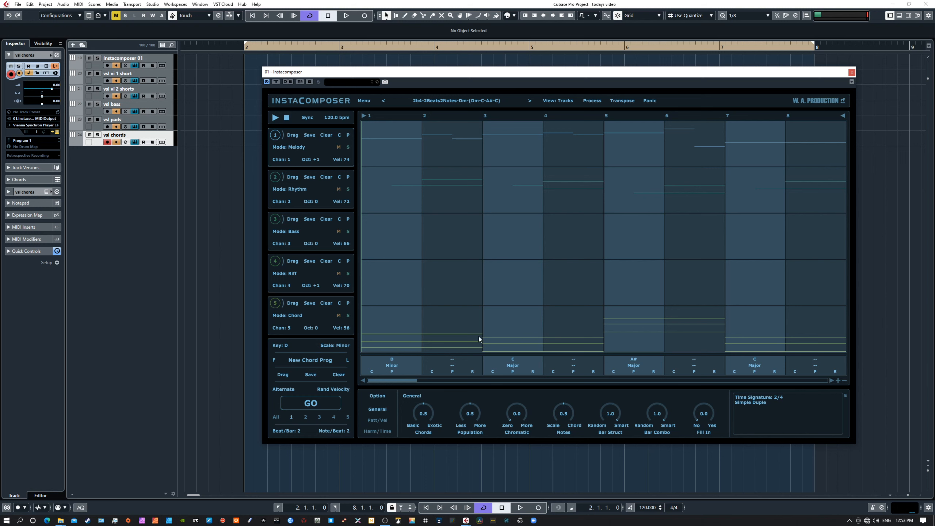
- Change the C chord at bar 3 to a 7th, then regenerate the track 1 melody and audition it
left_click(513, 366)
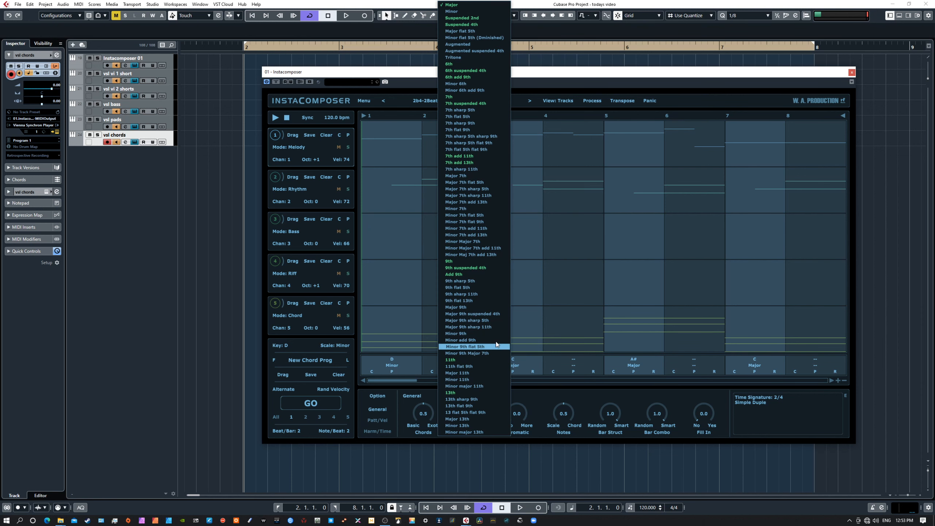
left_click(454, 97)
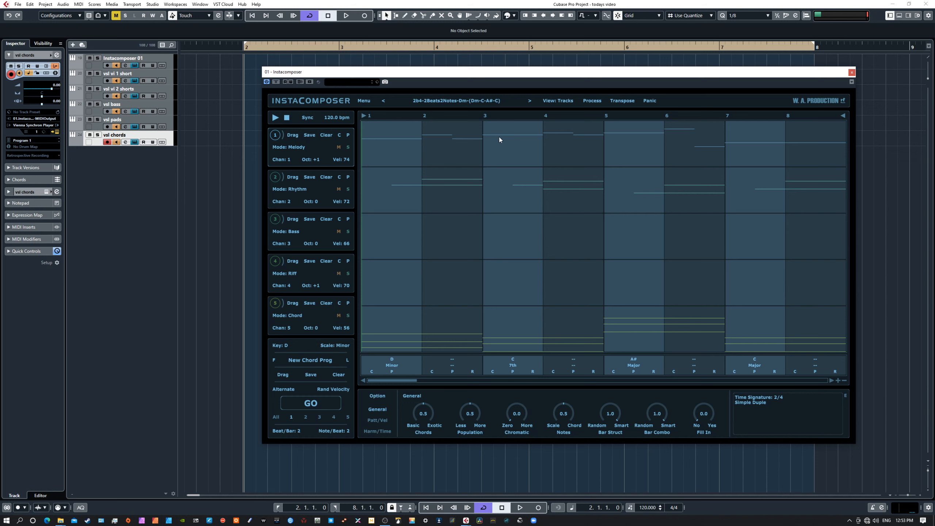
left_click(311, 406)
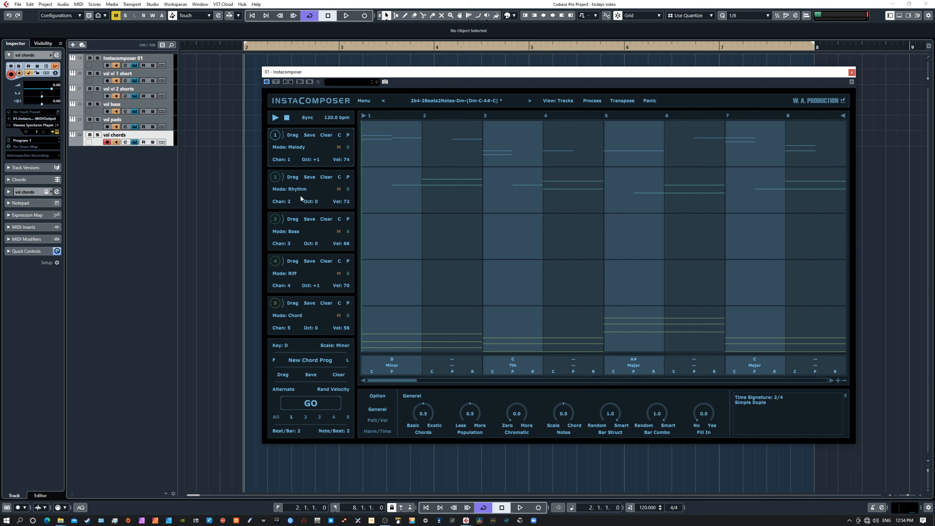
left_click(275, 117)
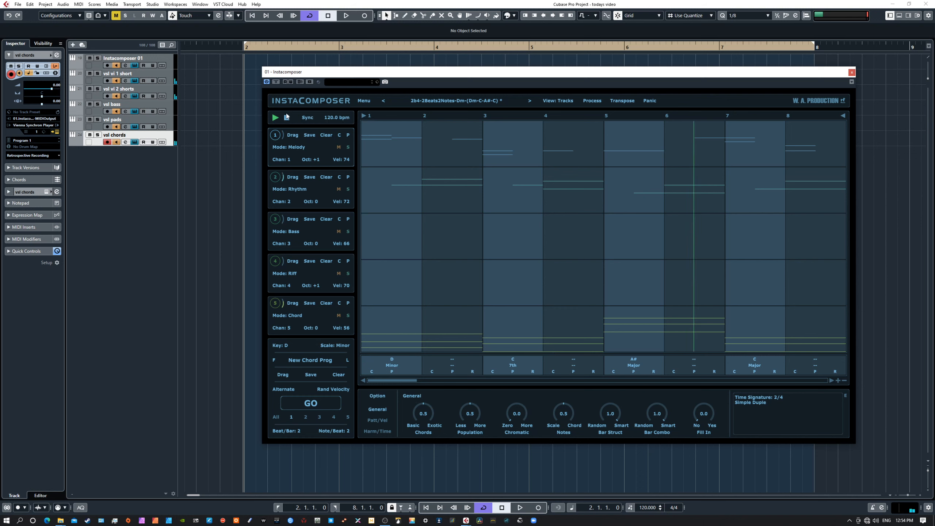
left_click(288, 119)
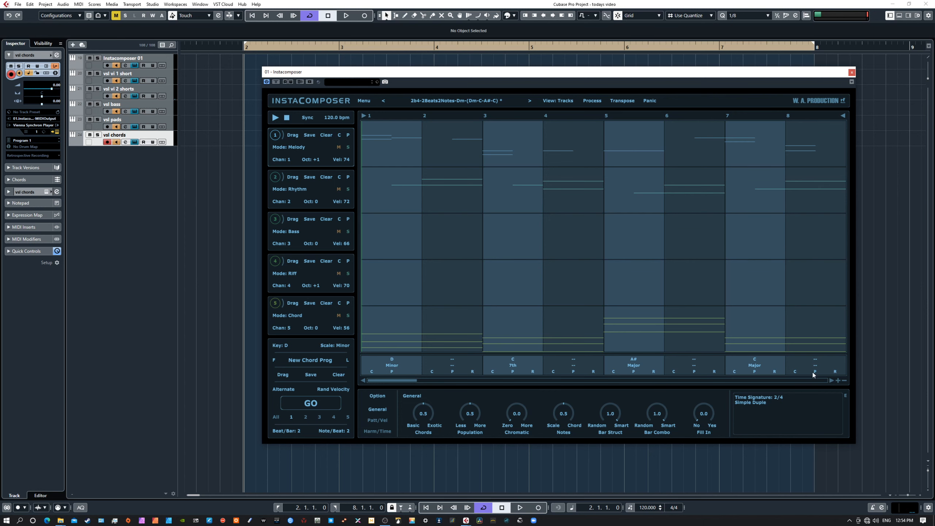
- Show 16 bars and generate new notes for all five tracks, keeping track 1 in Melody mode
left_click(844, 381)
left_click(844, 380)
left_click(844, 381)
left_click(844, 380)
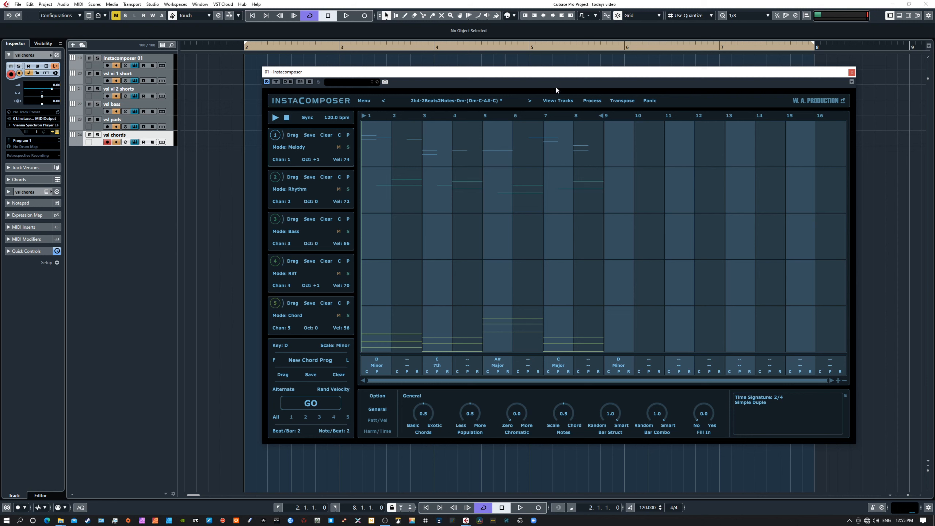
left_click(293, 147)
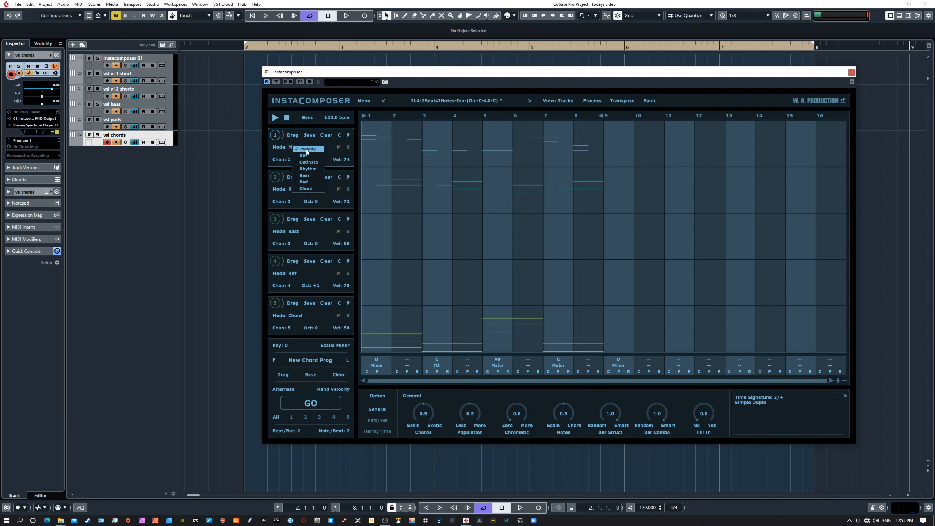
left_click(308, 150)
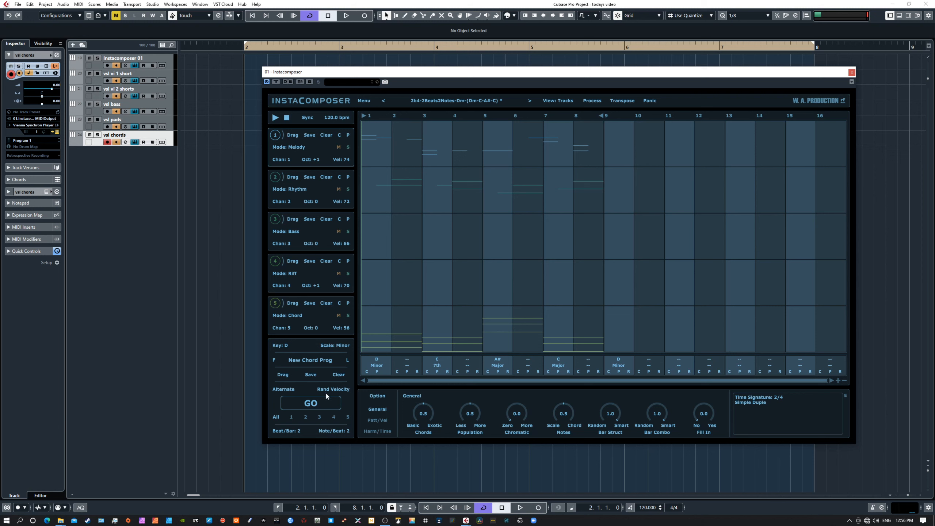
left_click(307, 404)
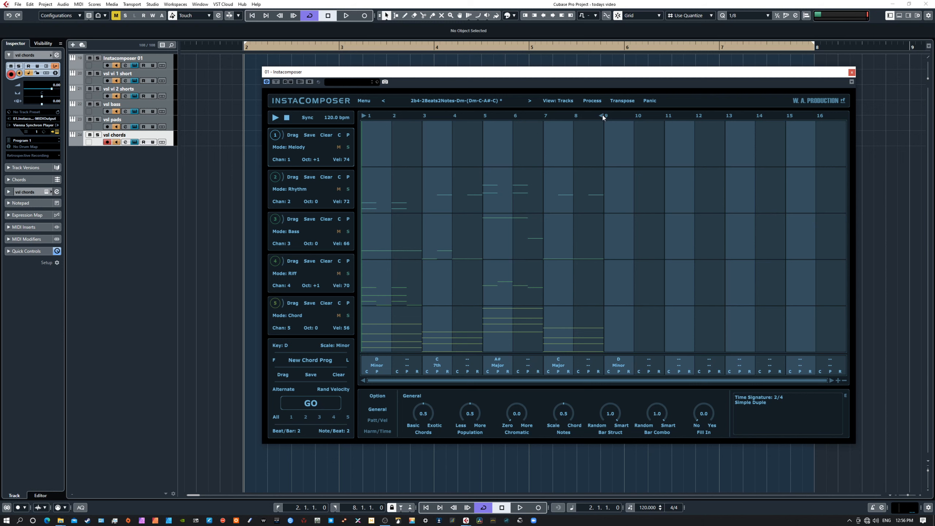
- Extend the loop end from bar 8 through bar 16, regenerate all five tracks, and play the result
left_click_drag(607, 116, 829, 124)
left_click(316, 405)
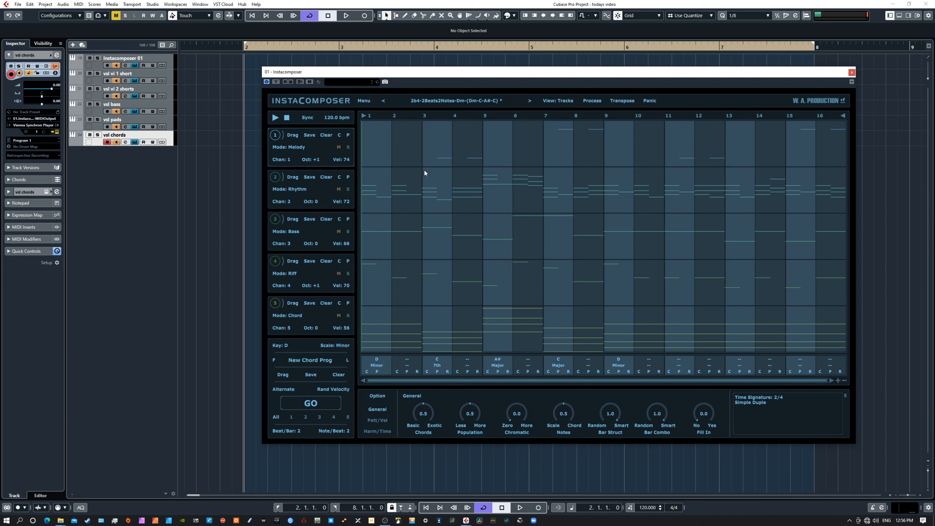
left_click(276, 117)
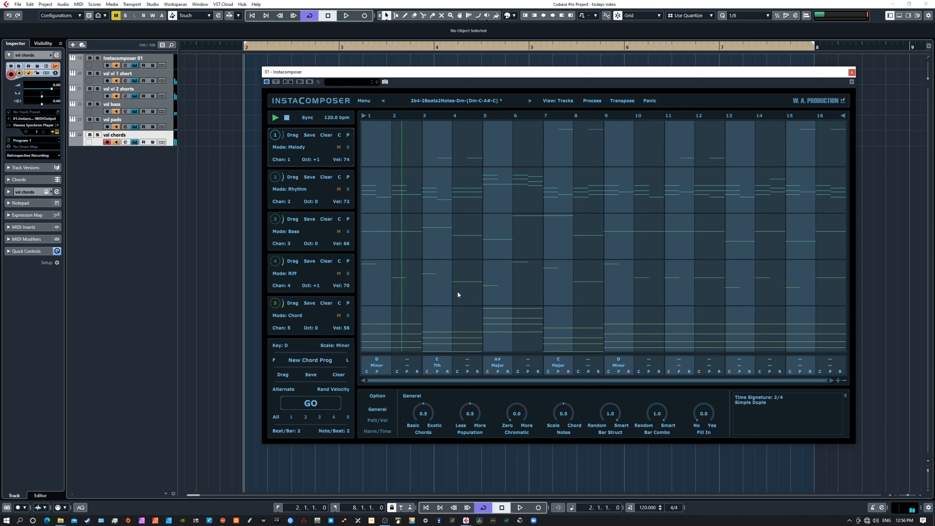
left_click(287, 118)
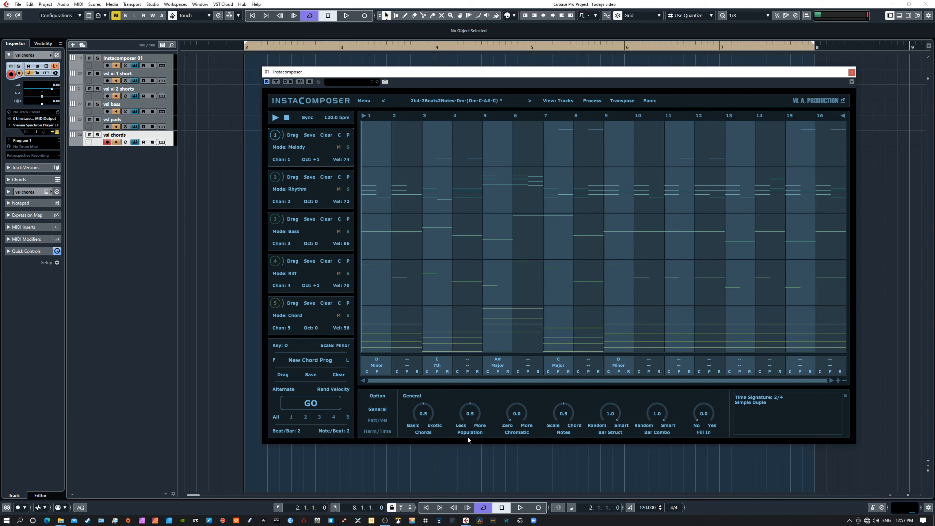
- Regenerate the track 1 melody with Population at 1.0 and Scale/Chord Notes at 0.8, and play the result
left_click_drag(471, 413, 479, 392)
left_click(312, 404)
left_click_drag(471, 416, 470, 405)
left_click_drag(569, 420, 564, 397)
left_click(310, 404)
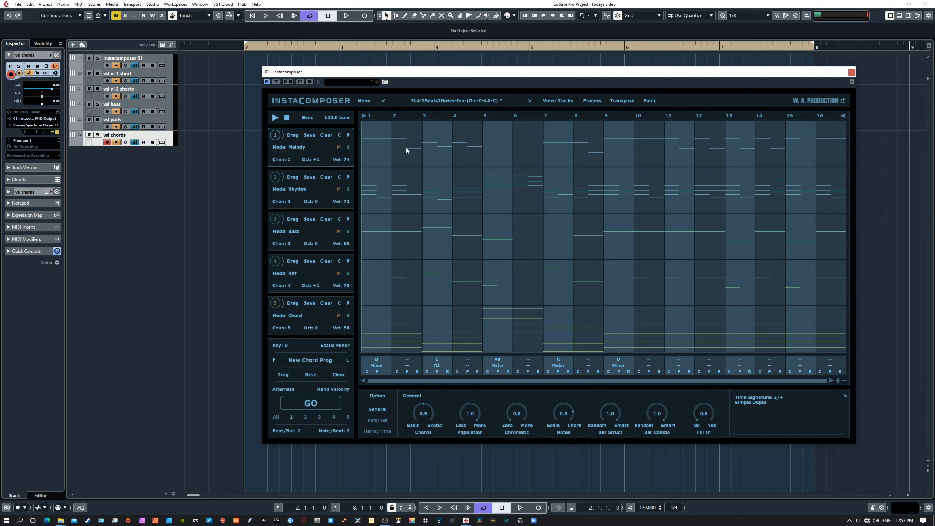
left_click(276, 118)
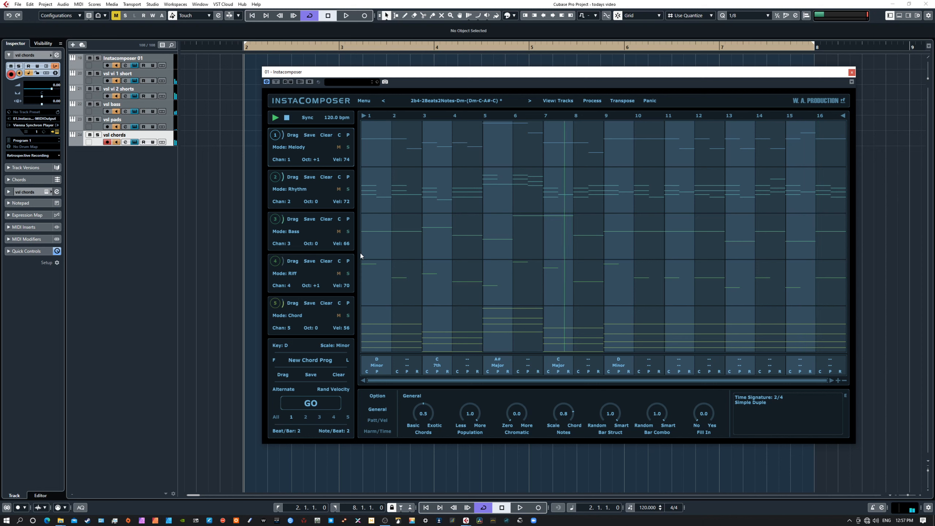
left_click(286, 117)
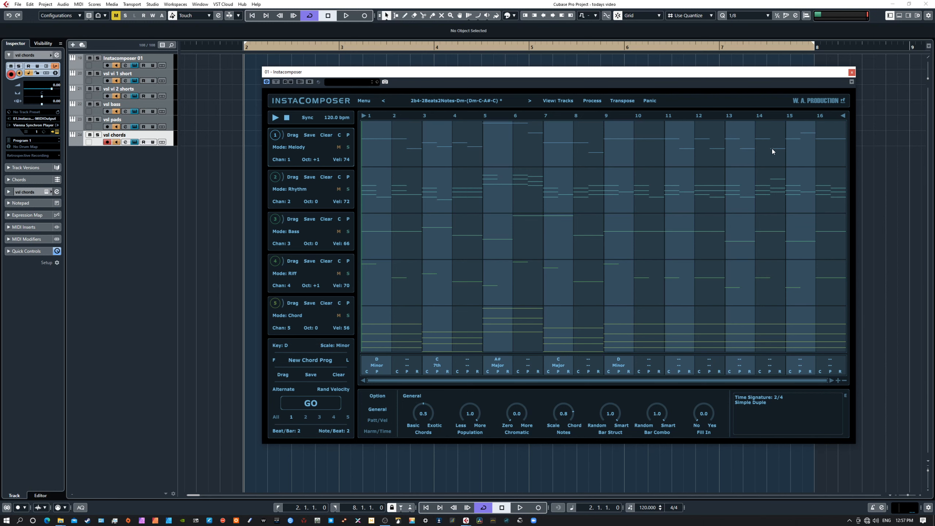
- Open the track 1 melody in the note editor, raise both bar 13 notes, return to the Tracks view and play
left_click(744, 142)
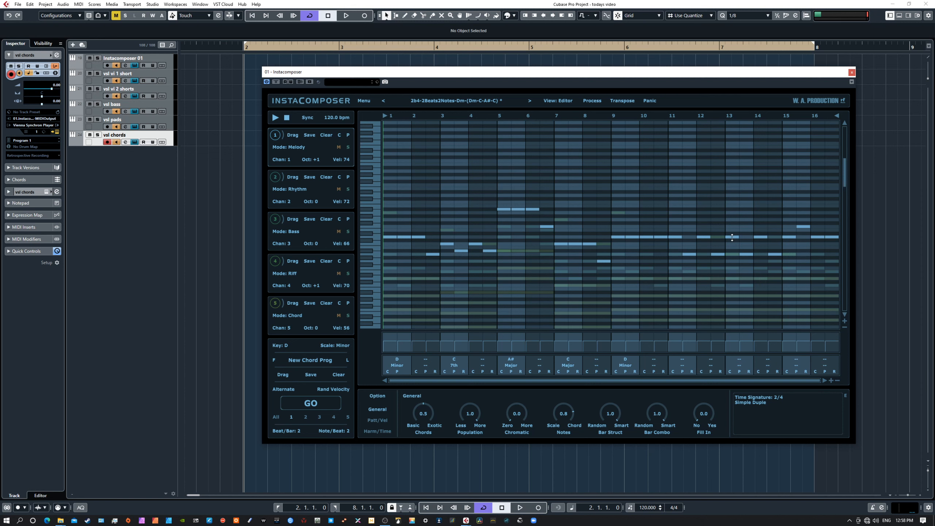
left_click_drag(733, 238, 735, 220)
mouse_move(733, 236)
left_mouse_down()
mouse_move(733, 219)
mouse_move(733, 228)
left_mouse_up()
left_click_drag(741, 254, 745, 243)
left_click(561, 105)
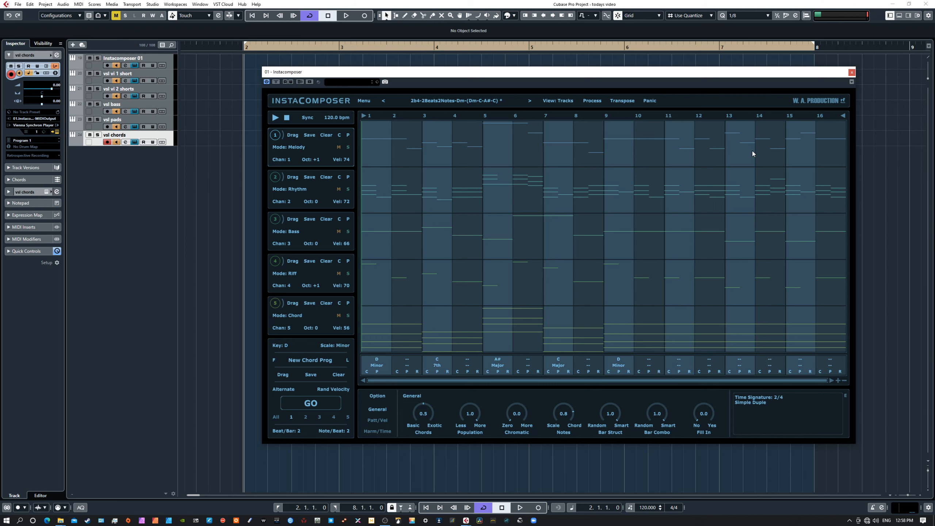
left_click(276, 118)
- Export all five parts as MIDI onto the vsl tracks in the project, from vsl vi 1 short down, starting at bar 2
left_click_drag(284, 377, 250, 80)
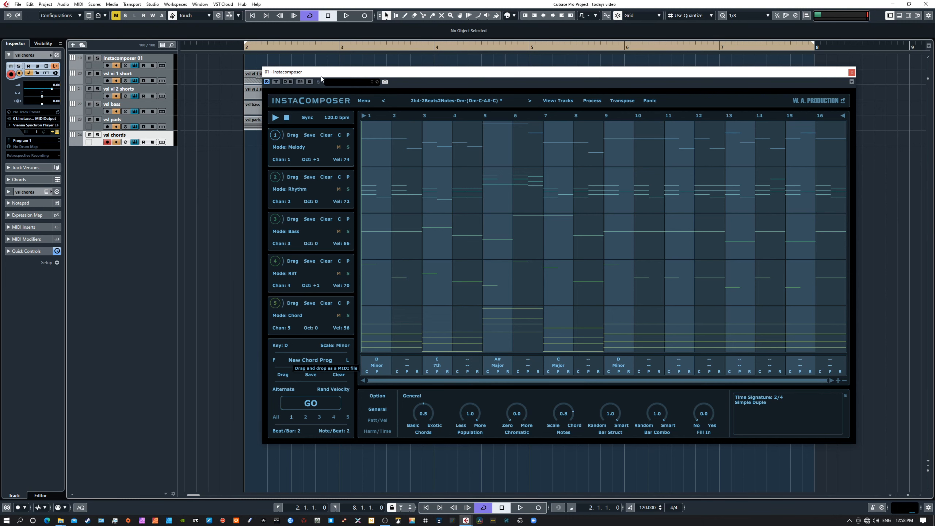
- Shift the exported MIDI parts down one track, then move the topmost overlapping part back to vsl vi 1 short so each track has one part
left_click_drag(334, 75, 934, 206)
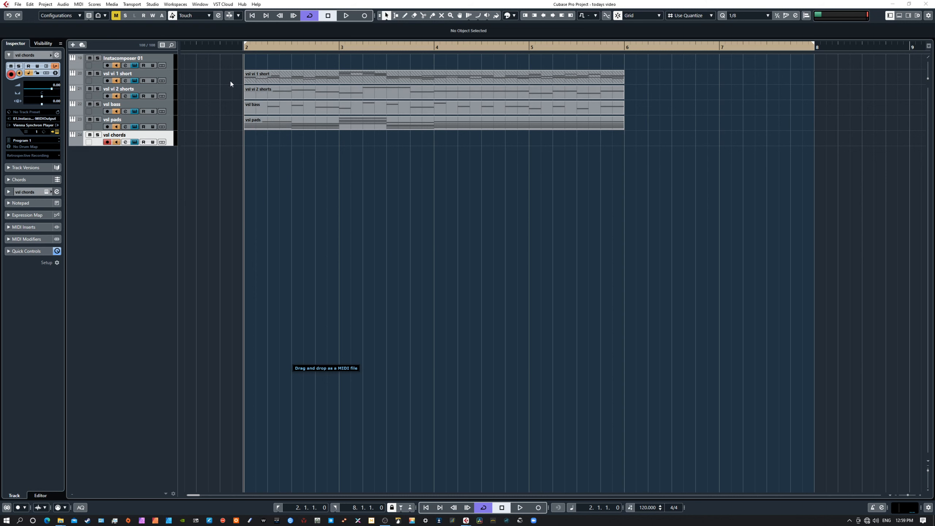
left_click_drag(225, 77, 301, 140)
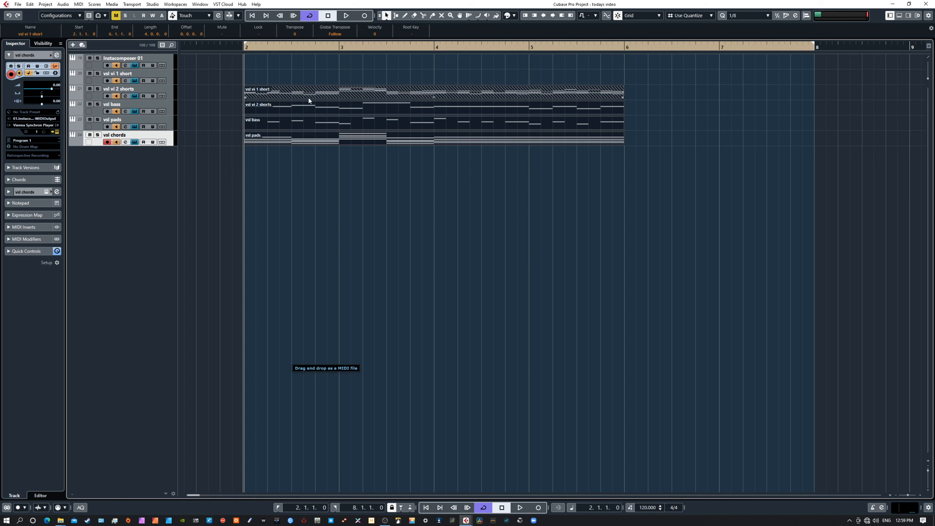
left_click_drag(308, 93, 308, 83)
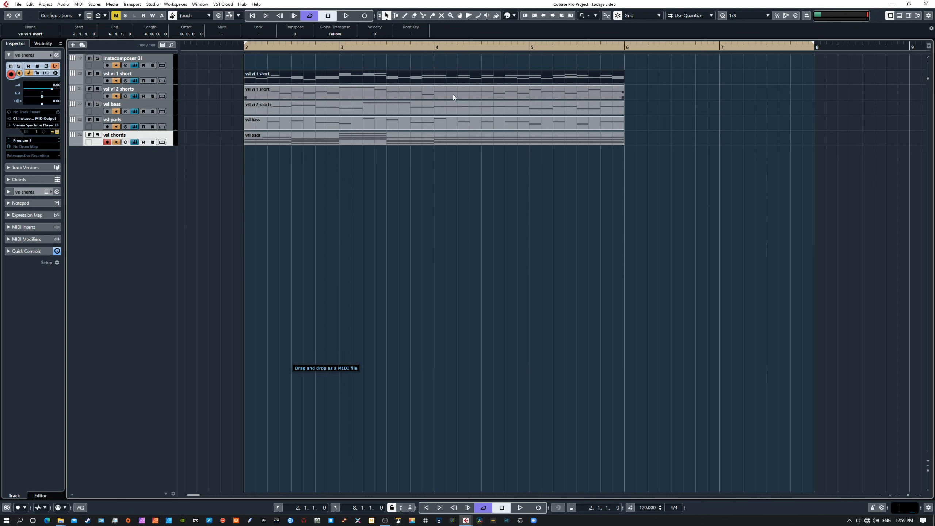
- Set the cycle range to the length of the parts, bar 2 to bar 6, and play back the arrangement
key("p")
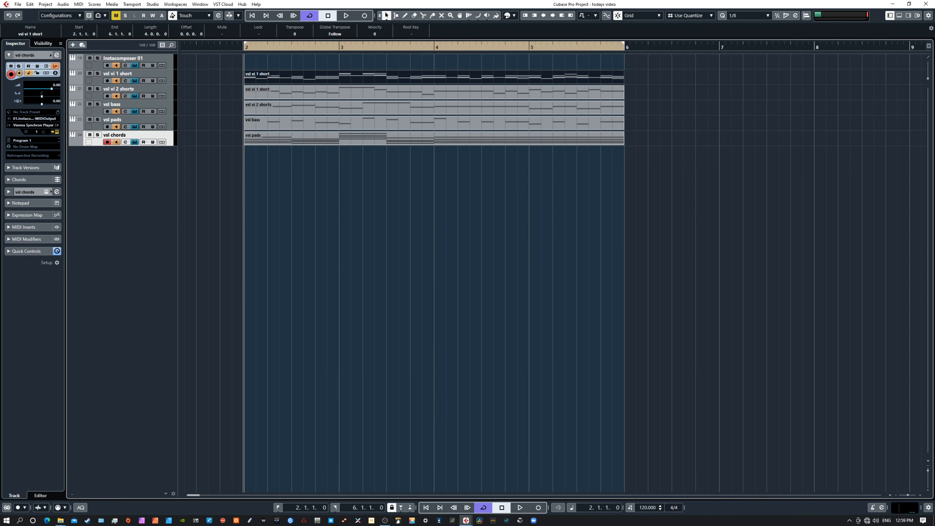
left_click_drag(934, 66, 934, 111)
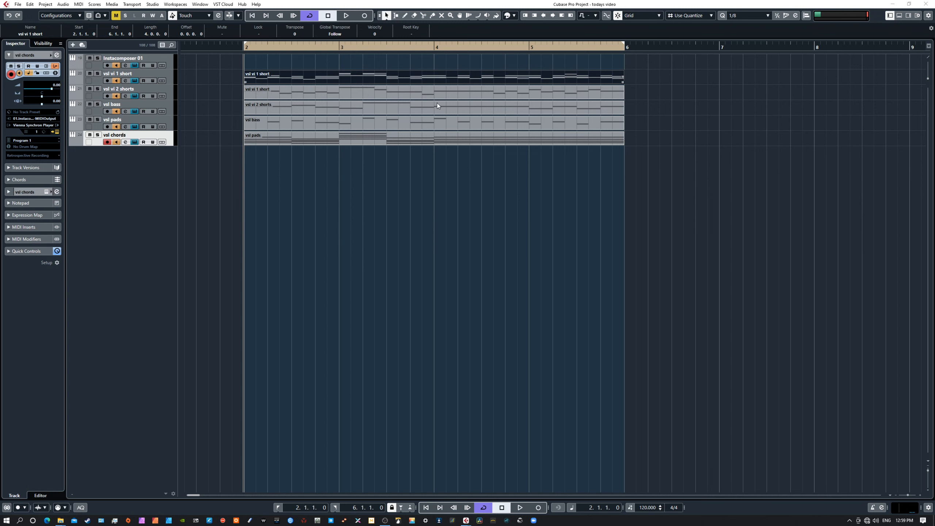
key("space")
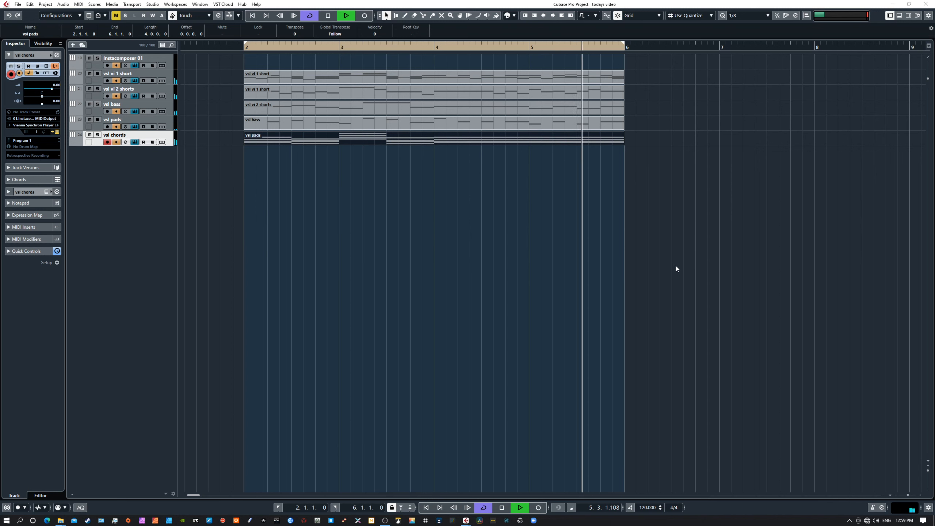
key("space")
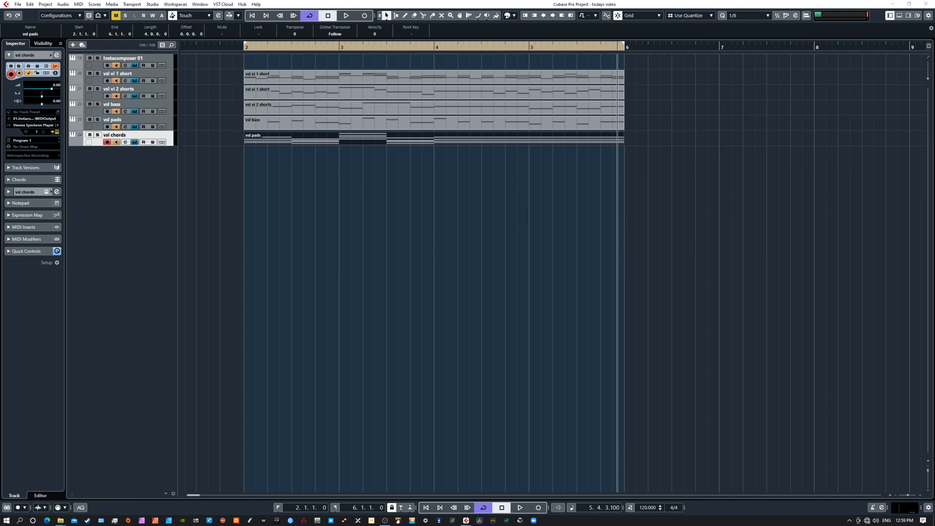
- Bring InstaComposer back into view and load the Factory 01 preset 00 Preset Notes, discarding the unsaved changes
left_click_drag(934, 107, 403, 76)
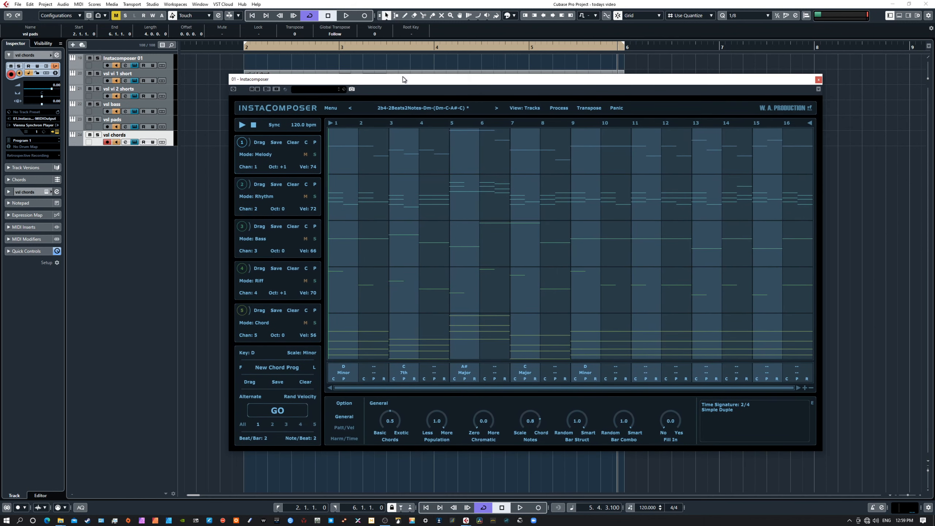
left_click(430, 107)
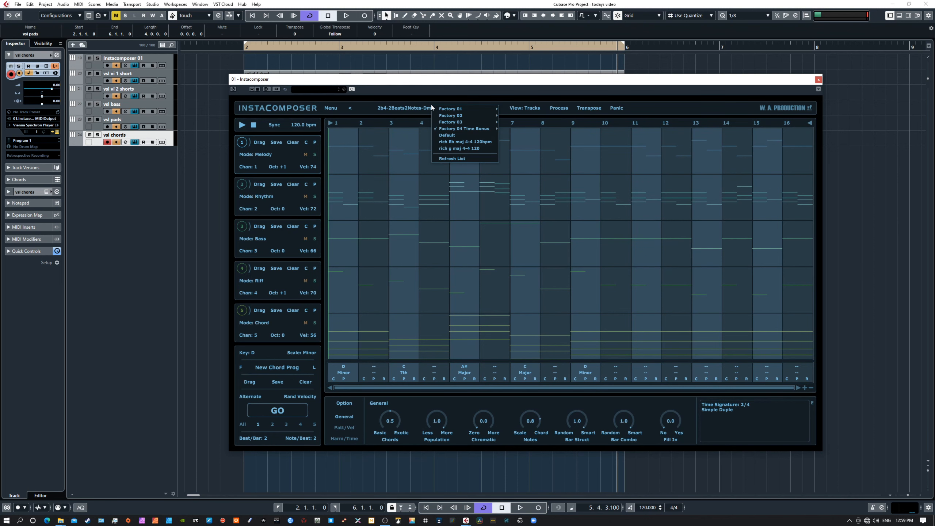
mouse_move(461, 109)
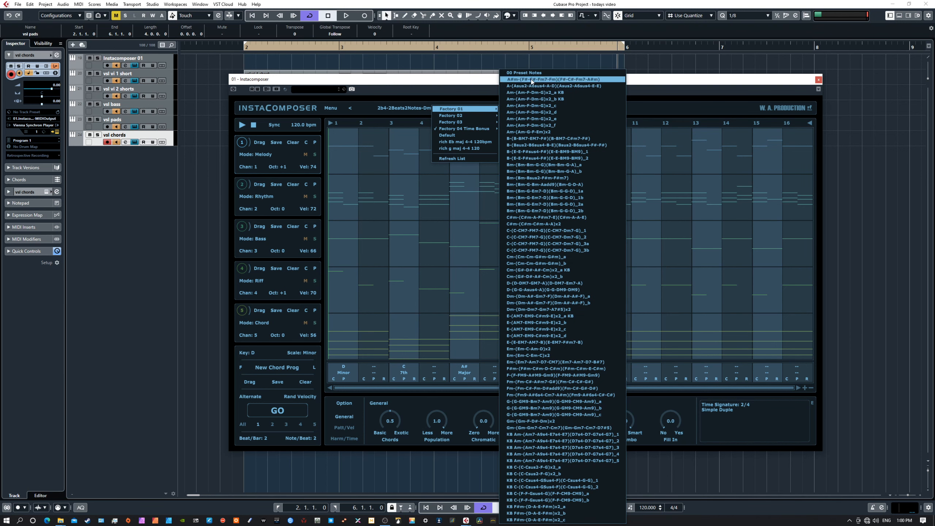
left_click(522, 73)
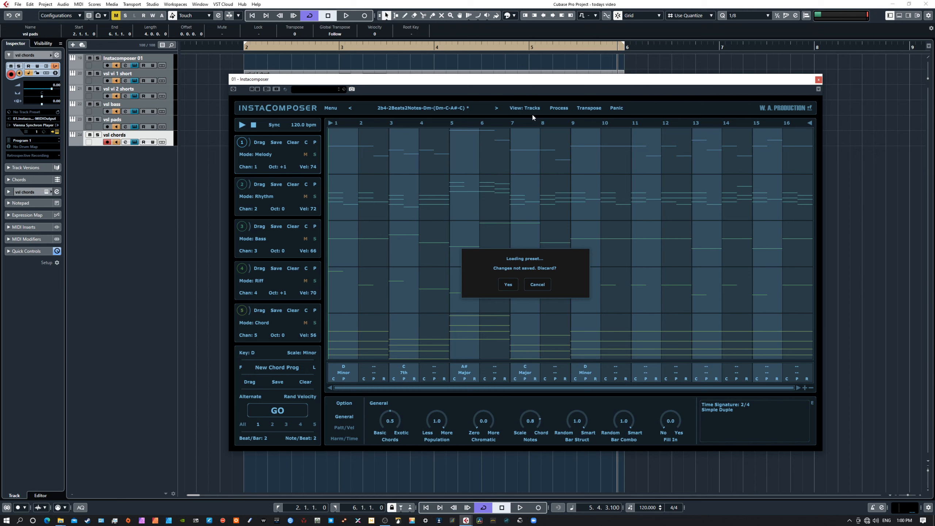
left_click(509, 284)
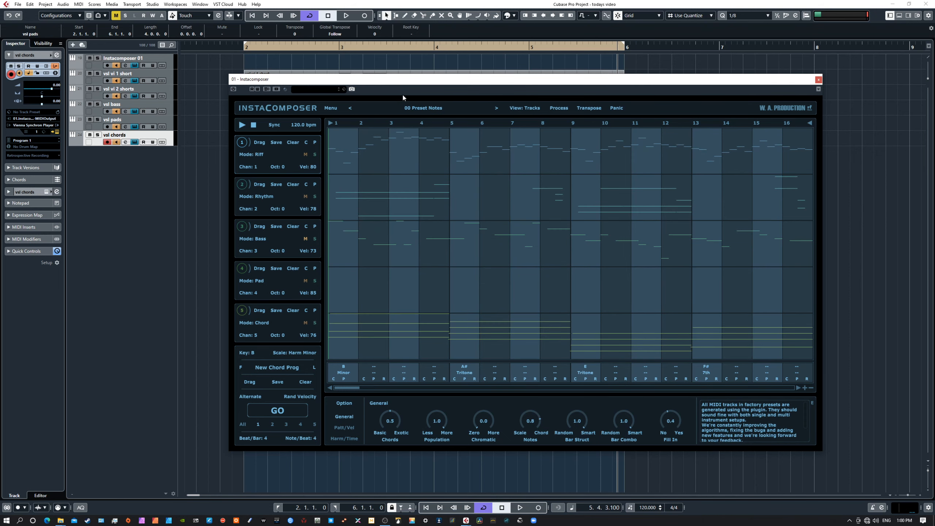
left_click_drag(378, 81, 337, 97)
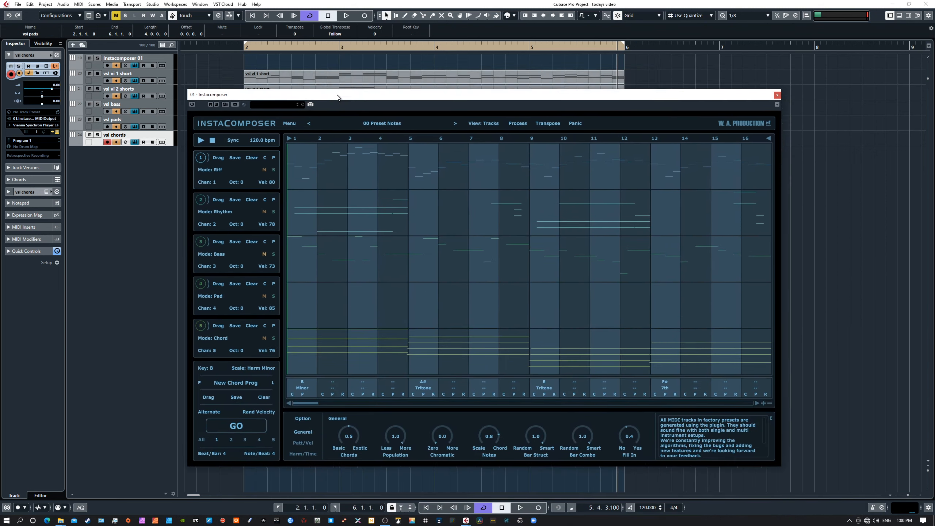
left_click_drag(337, 95, 343, 92)
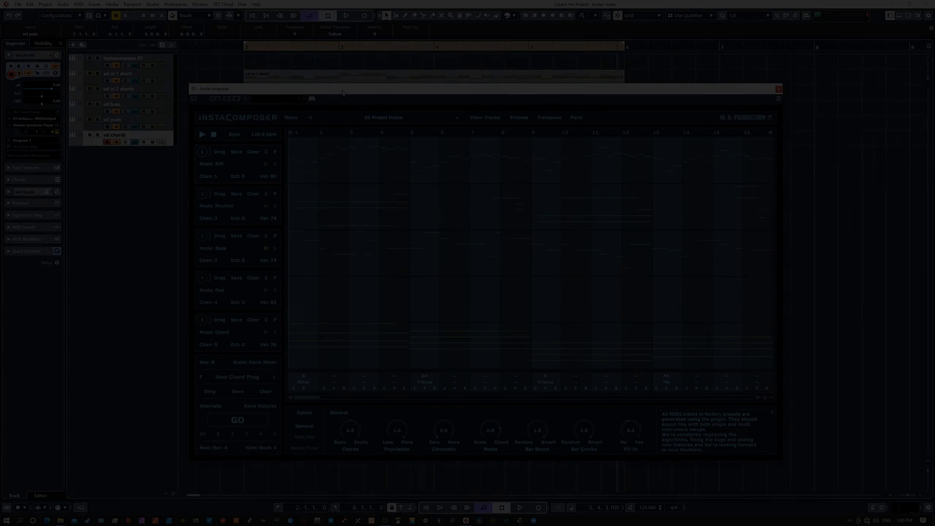